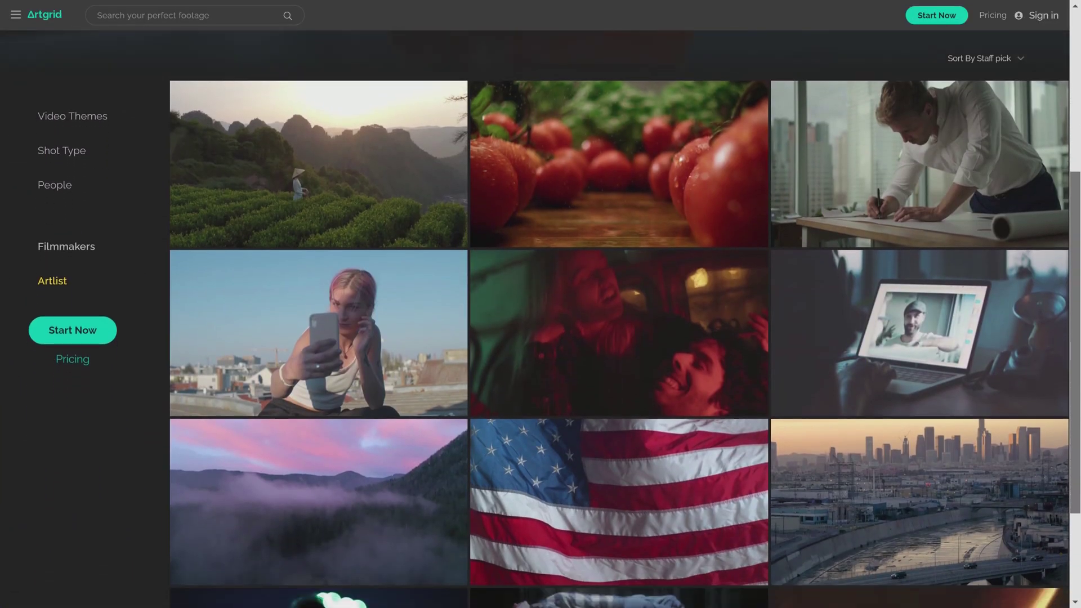
scroll(541, 318, down, 4)
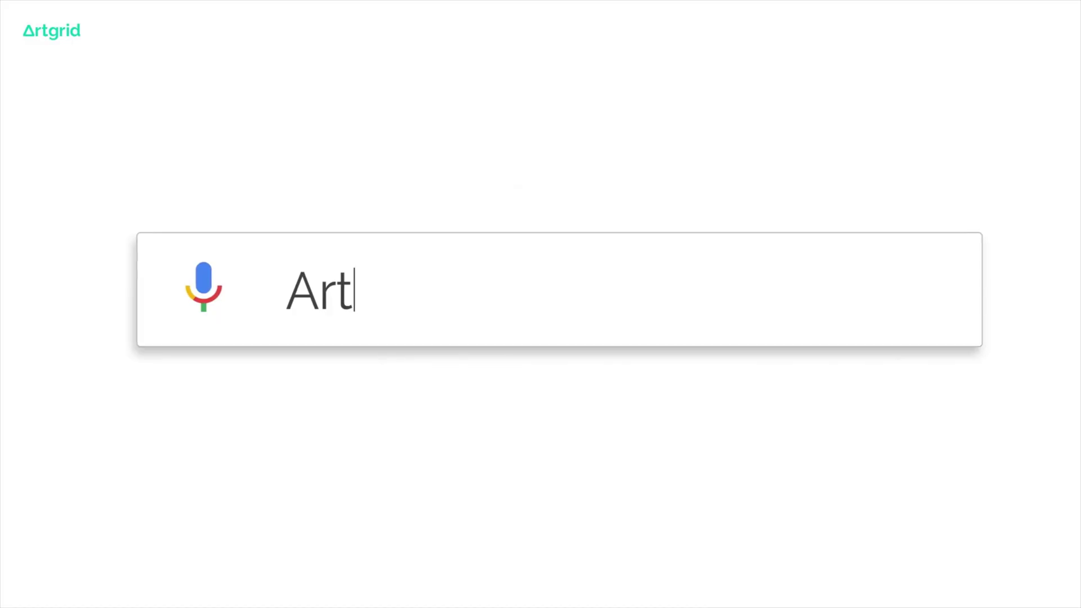
text(grid.io)
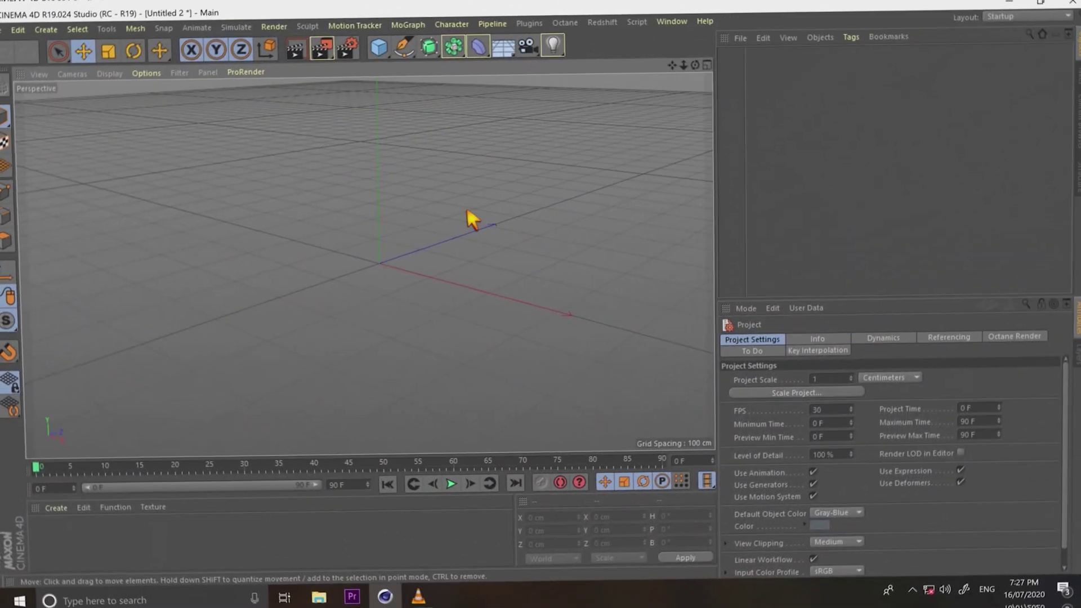
Add a MoText object to the empty scene
click(407, 25)
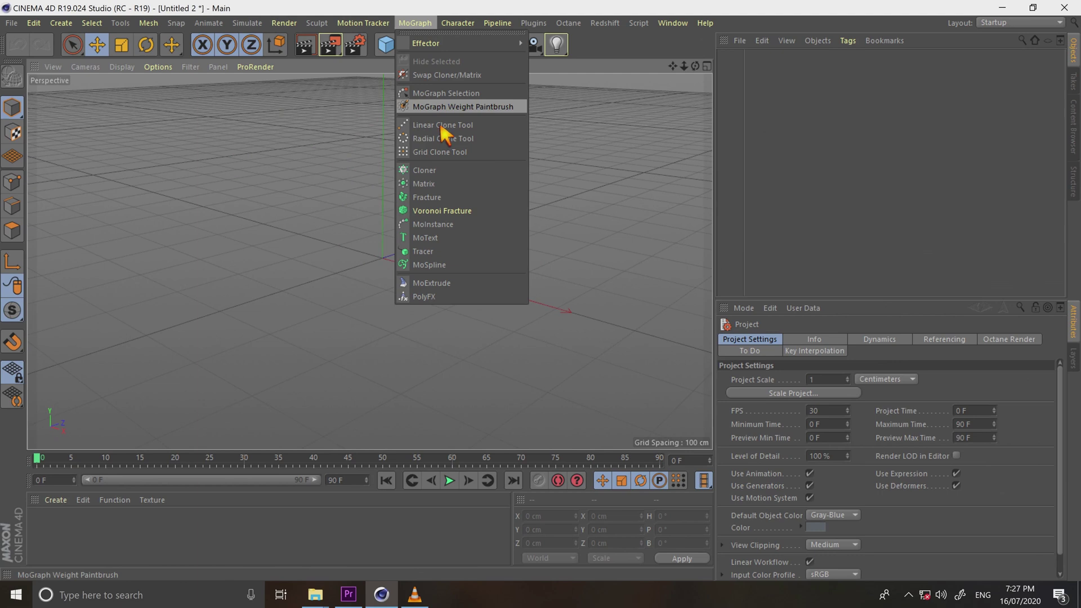
click(589, 249)
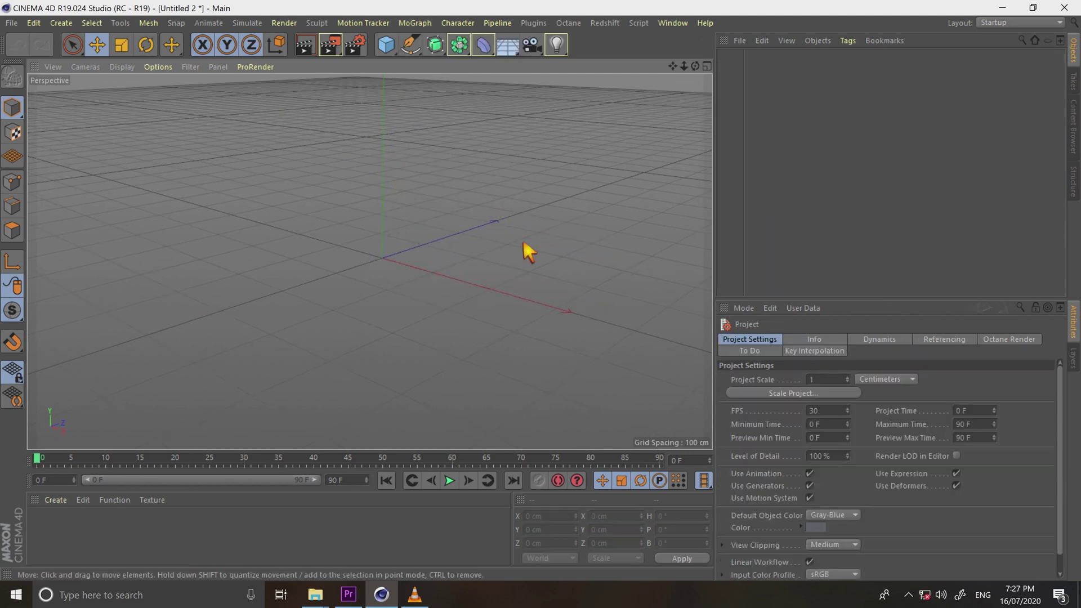
click(429, 23)
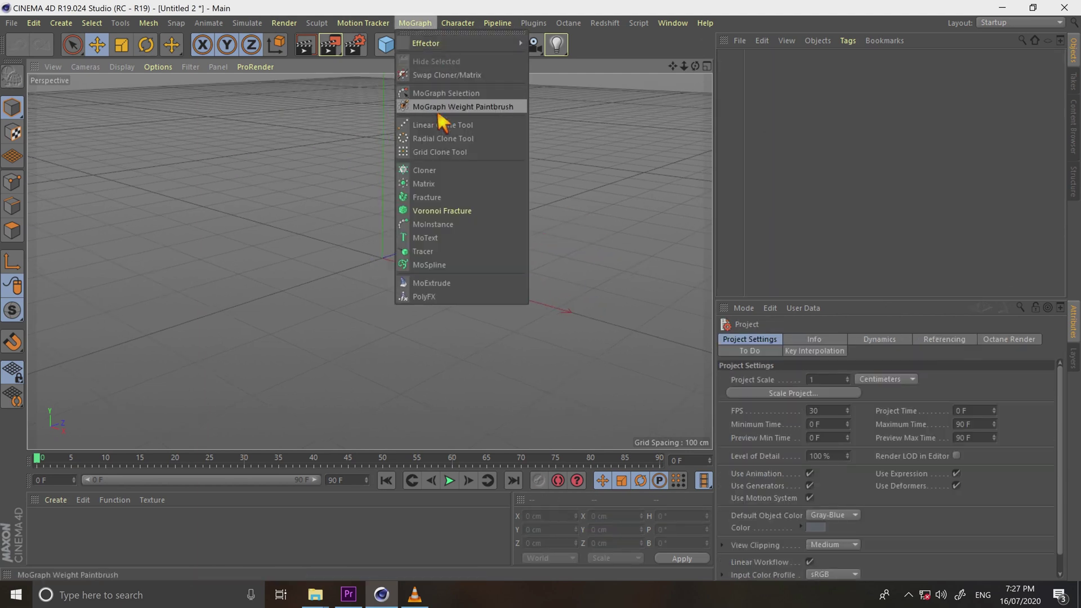
click(448, 238)
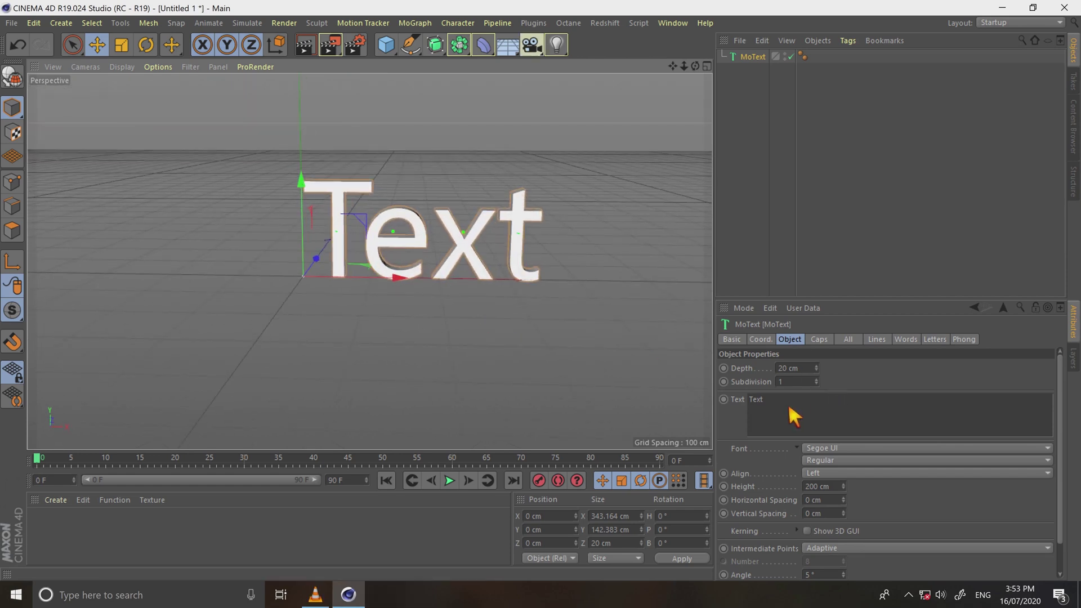
Replace the MoText object's default text with "Master"
double_click(755, 400)
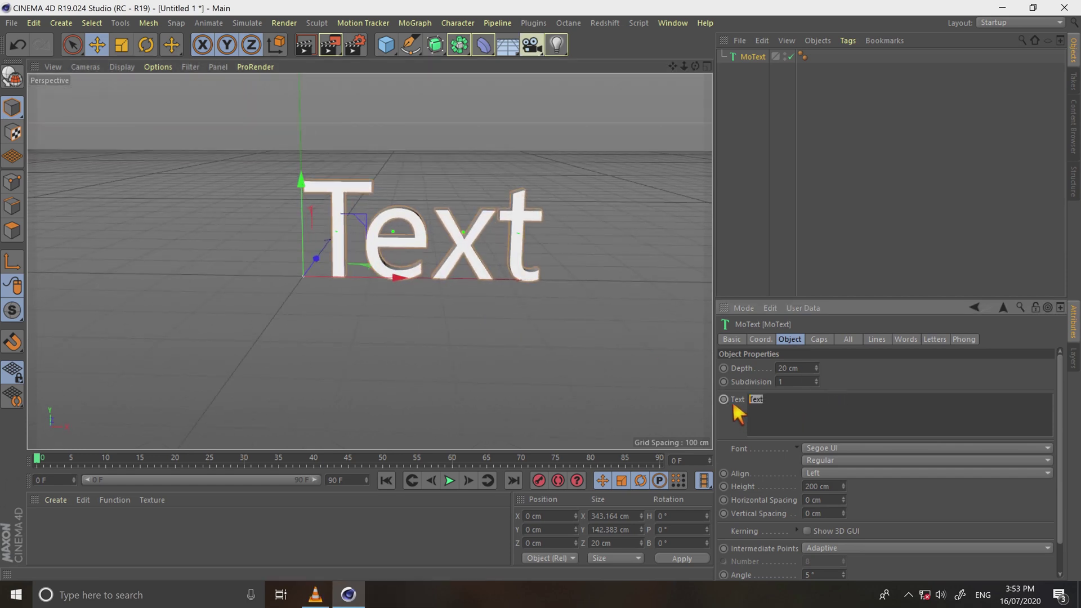
text(Master)
Set the font of the "Master" text to Funhouse
click(990, 459)
click(982, 449)
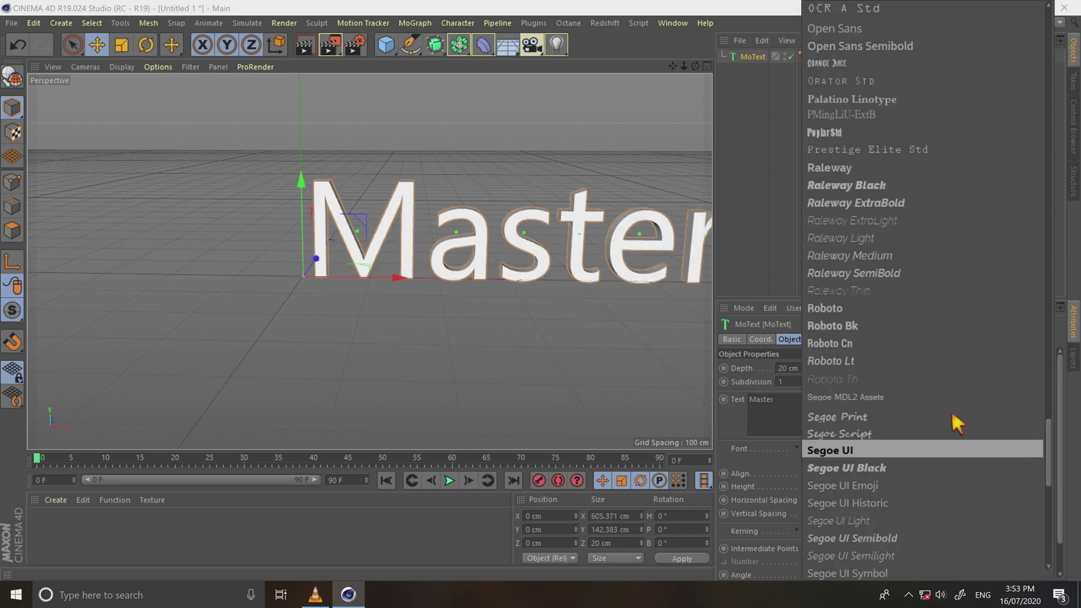
scroll(936, 399, up, 15)
scroll(932, 385, up, 20)
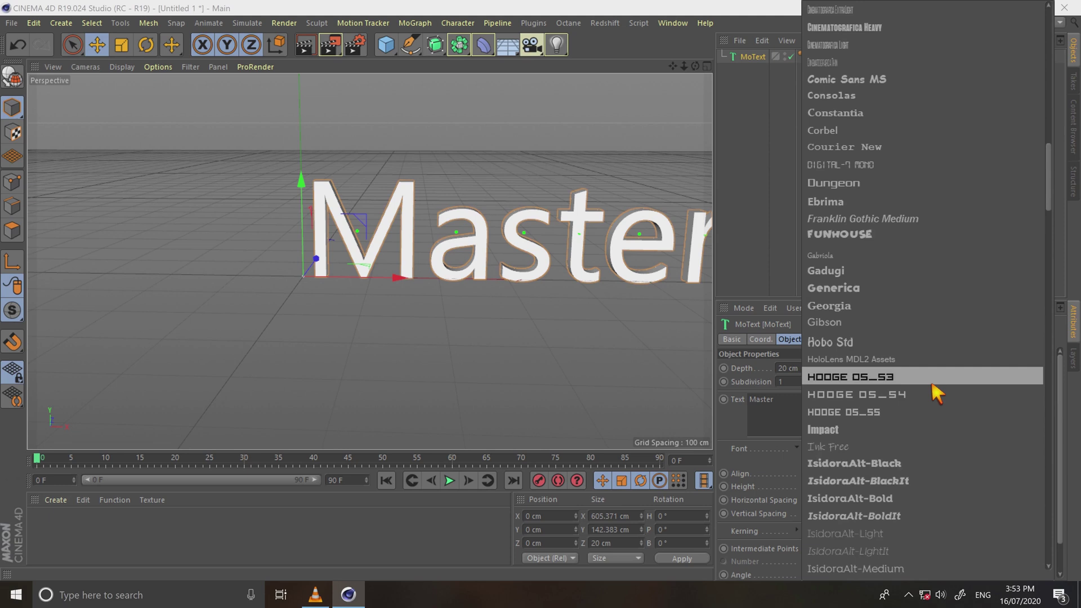
click(899, 322)
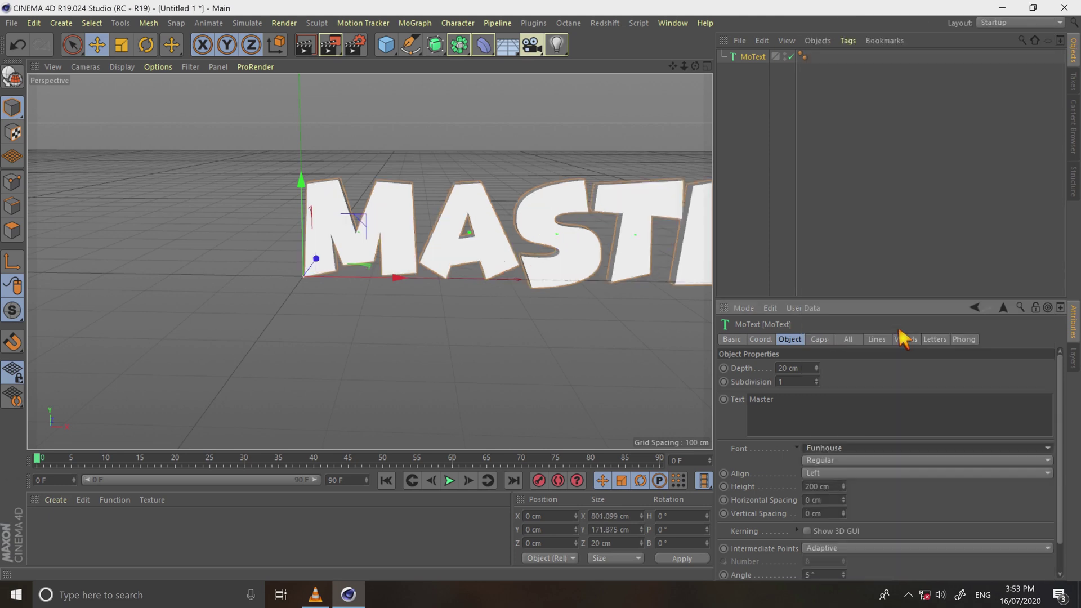
Set the text's depth to 50 cm and its alignment to Middle
drag(805, 369, 785, 369)
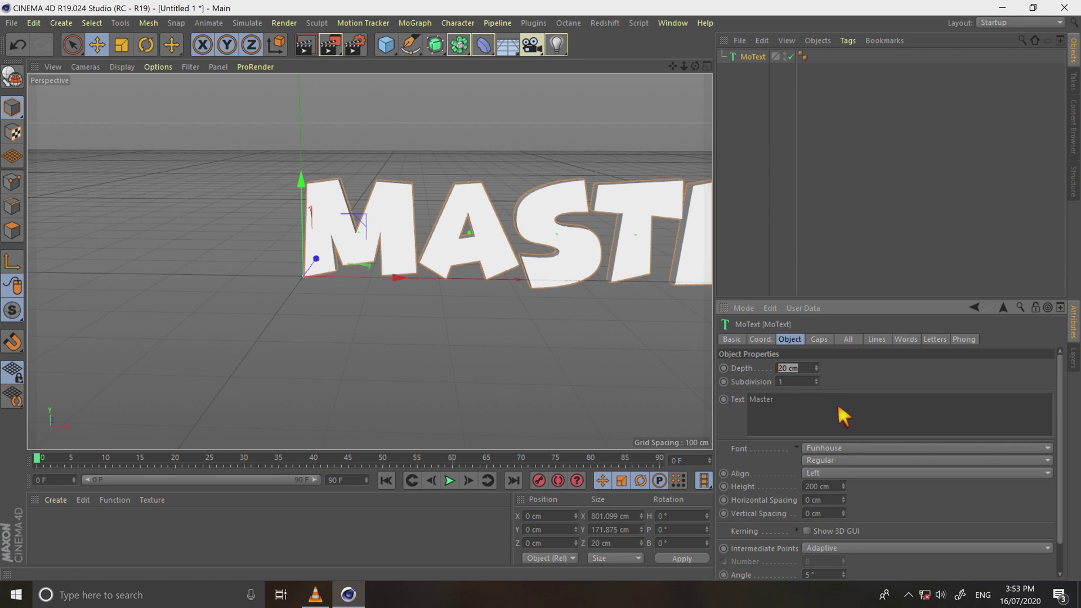
text(50)
key(Return)
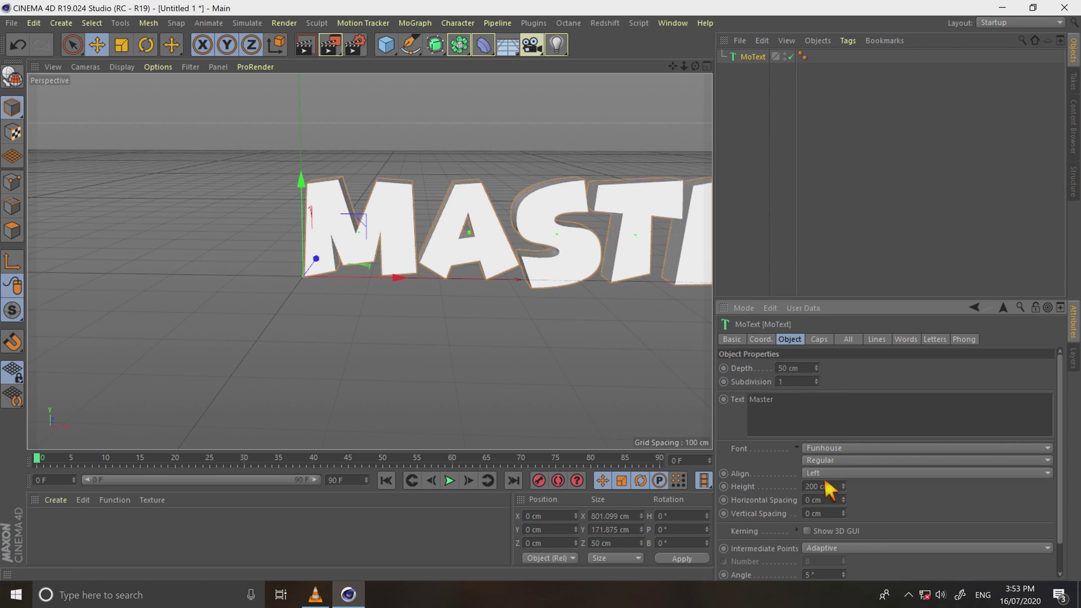
click(838, 472)
click(841, 498)
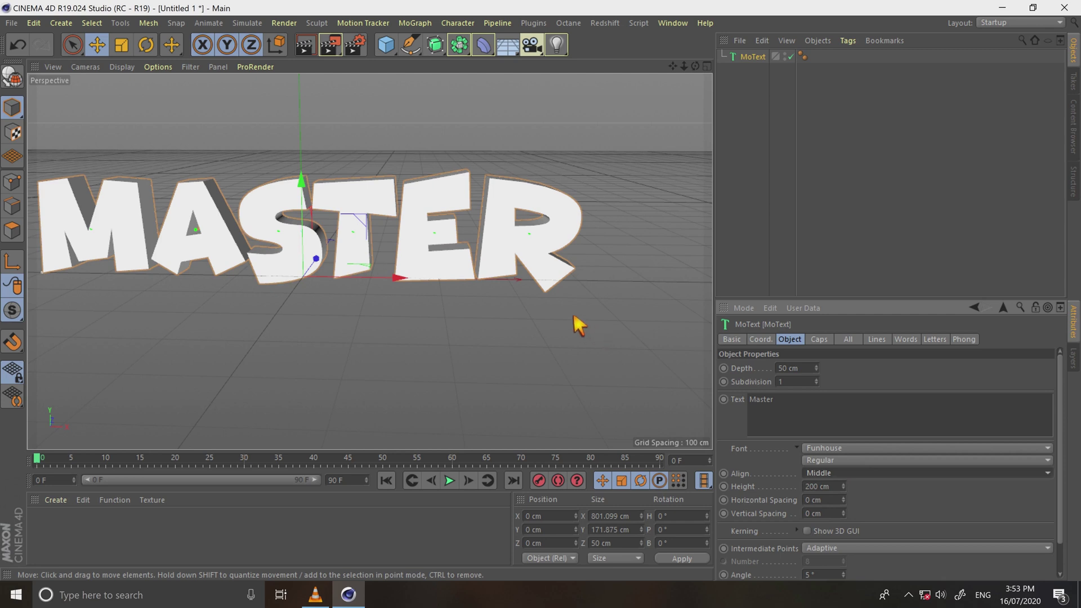
Give the text Fillet Caps at both start and end, with 5 steps each
alt+middle_drag(550, 320, 601, 306)
alt+right_drag(584, 288, 569, 309)
alt+drag(569, 309, 582, 311)
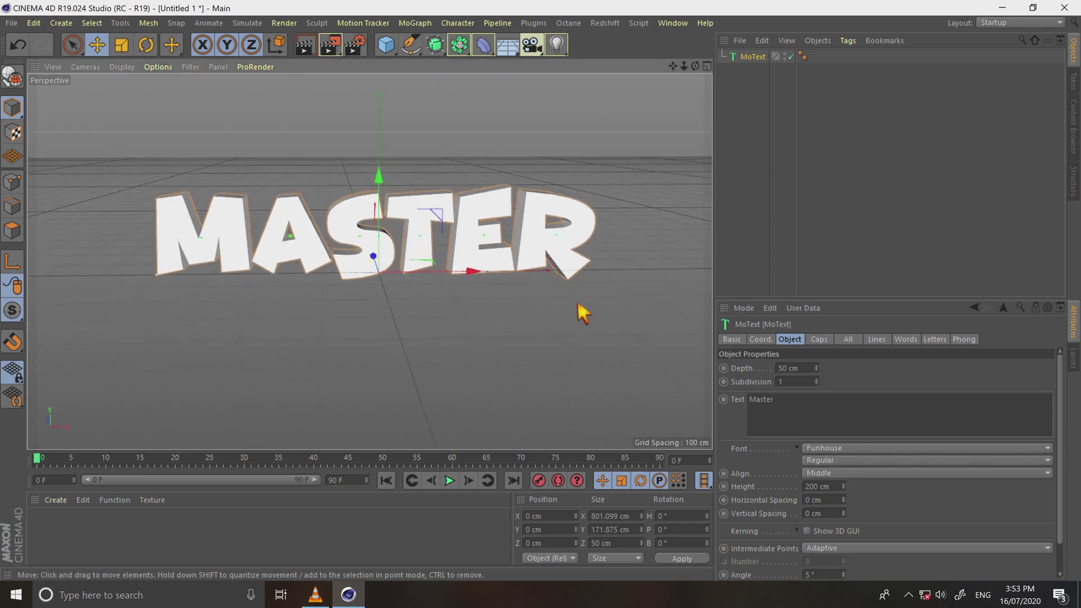
click(819, 339)
click(873, 369)
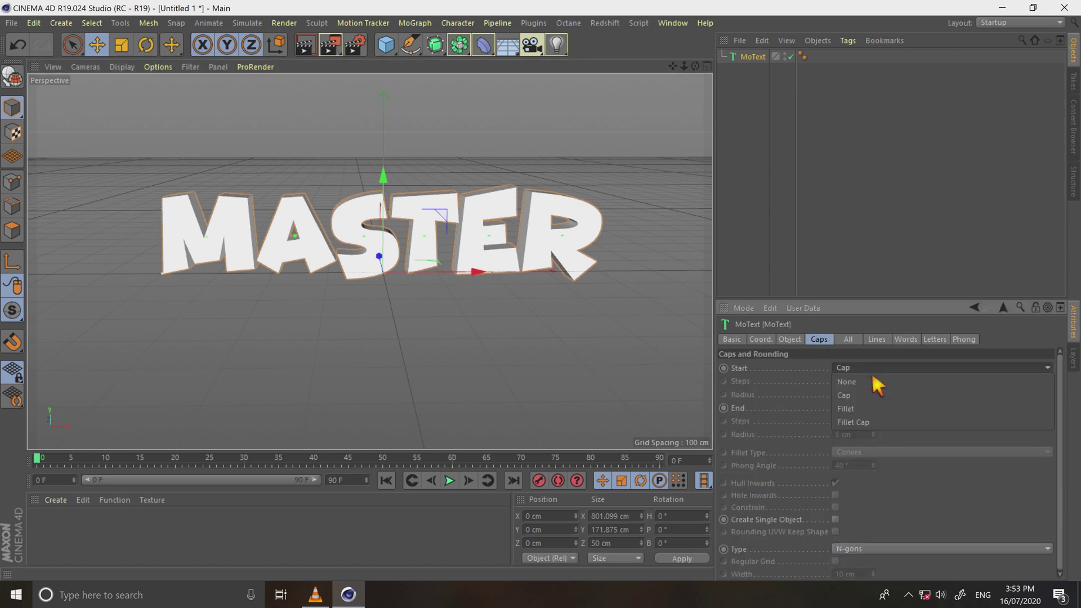
click(862, 427)
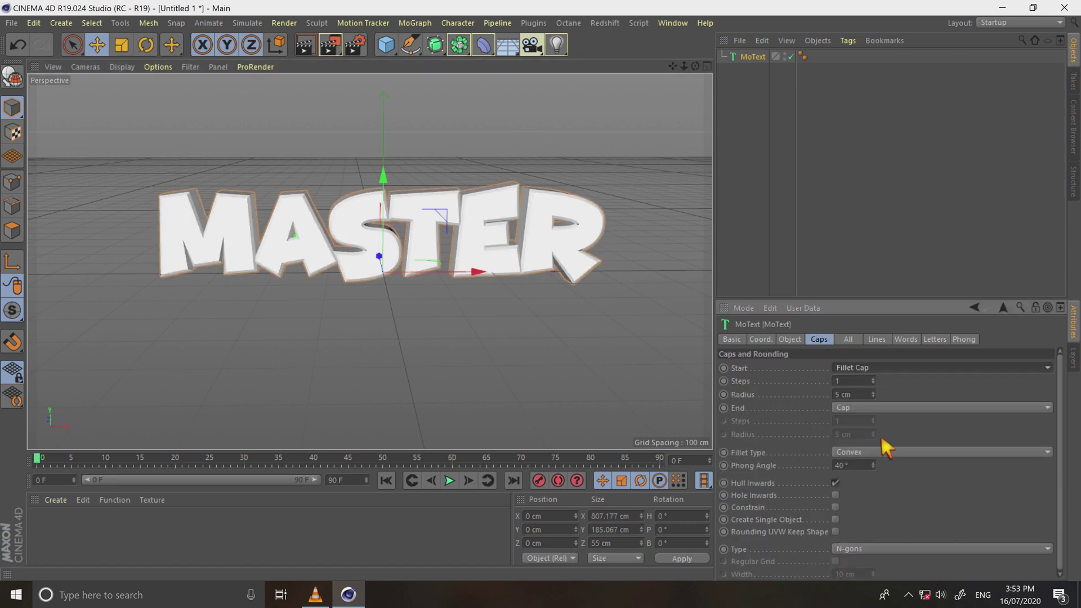
click(882, 408)
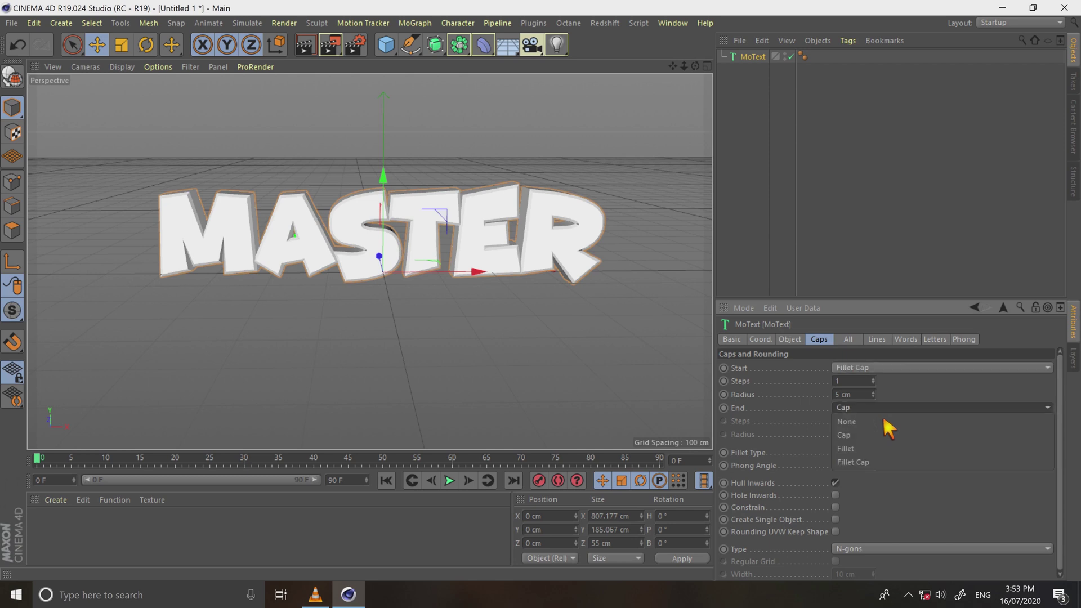
click(869, 469)
click(852, 383)
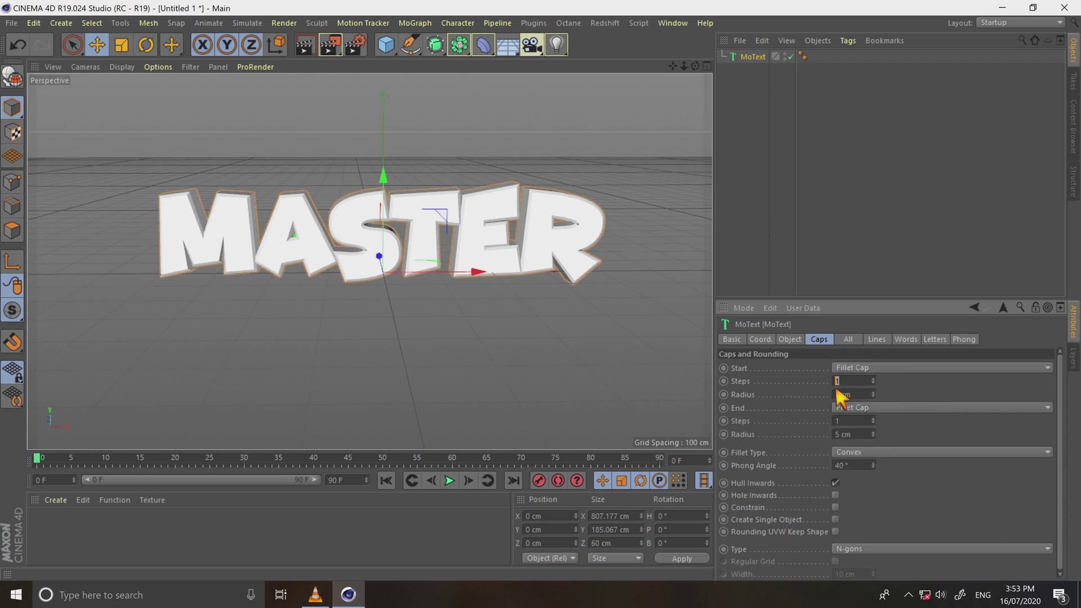
text(5)
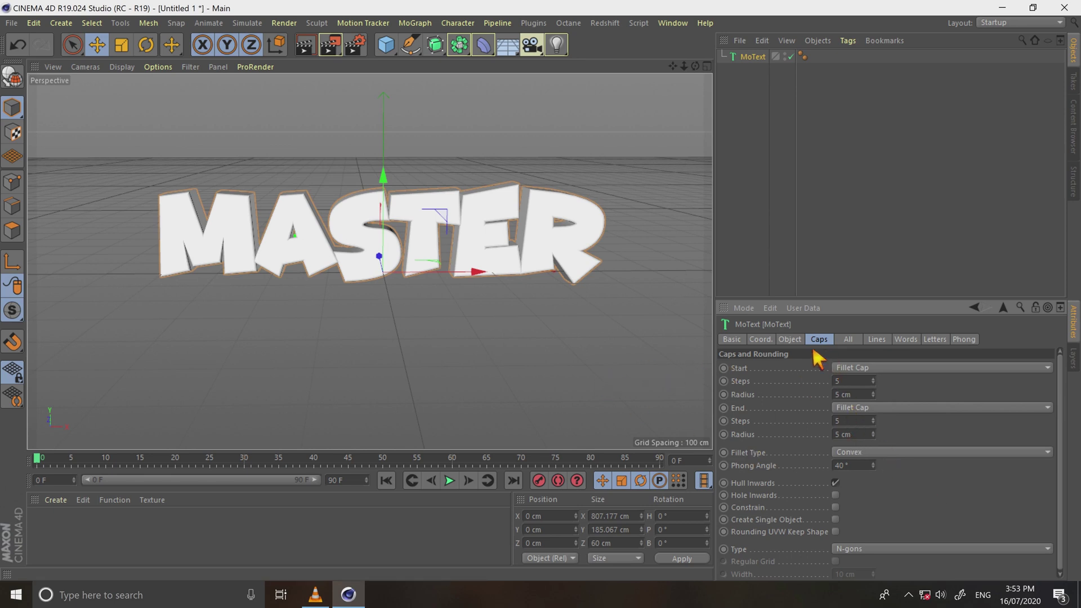
Increase the text's horizontal spacing to 16 cm
click(789, 339)
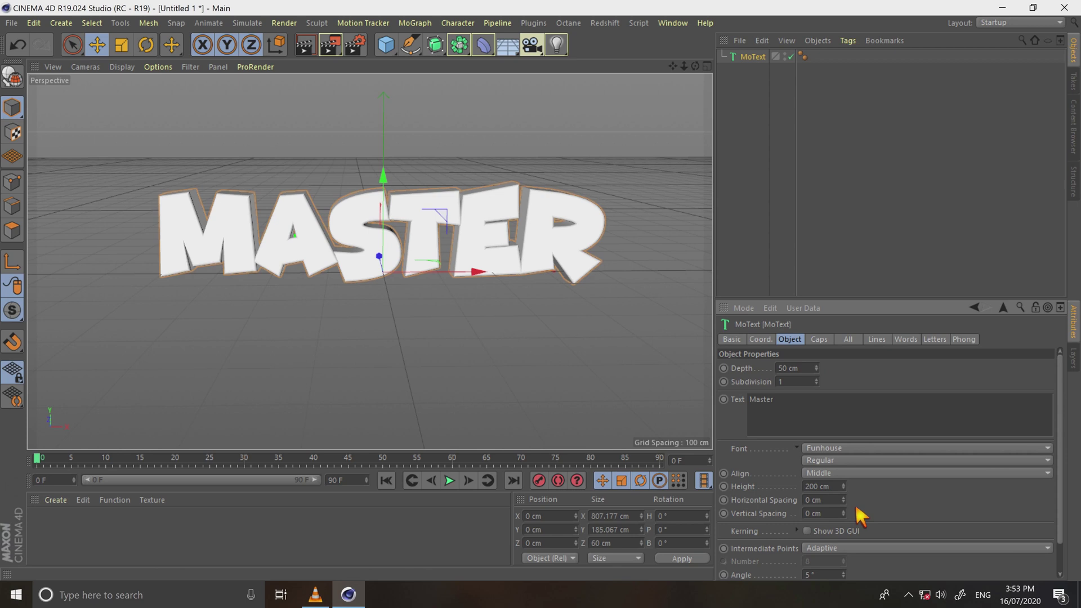
drag(843, 499, 842, 491)
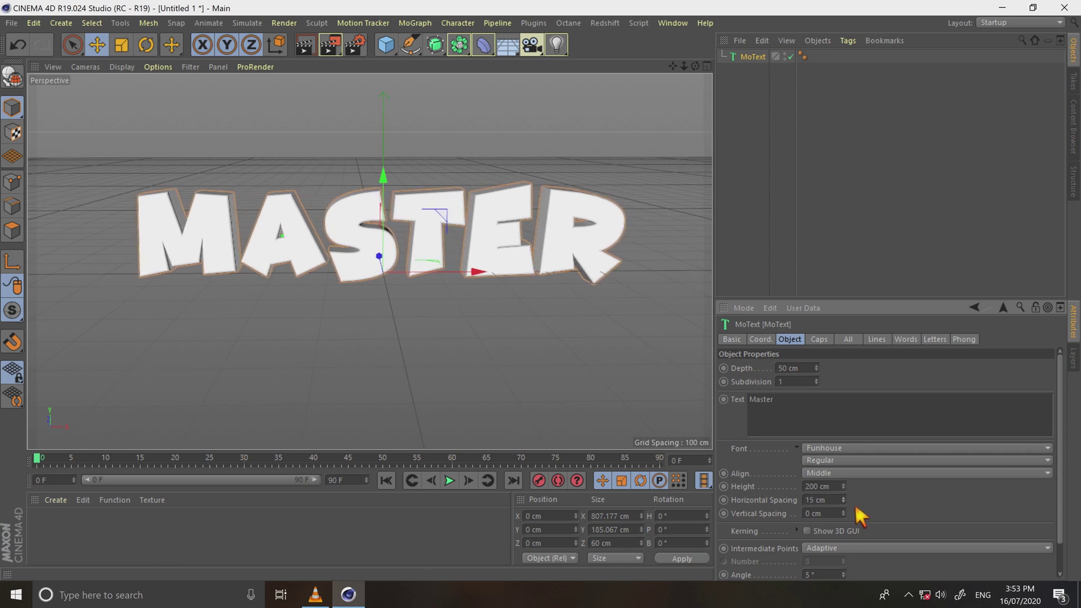
scroll(854, 502, up, 1)
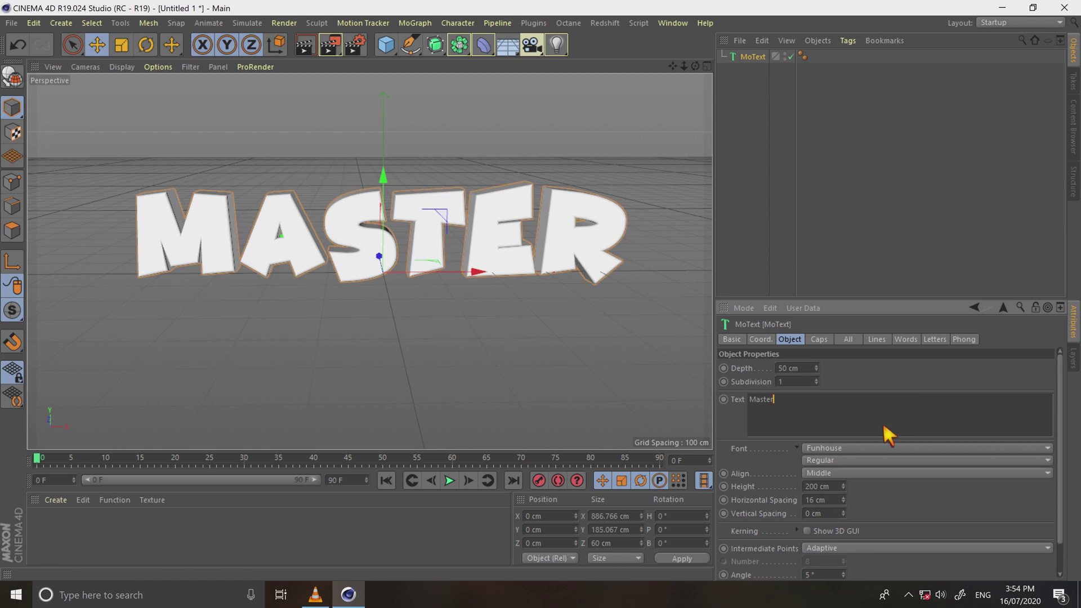
Add a Plain effector to the MoText object
click(563, 379)
alt+drag(478, 362, 501, 320)
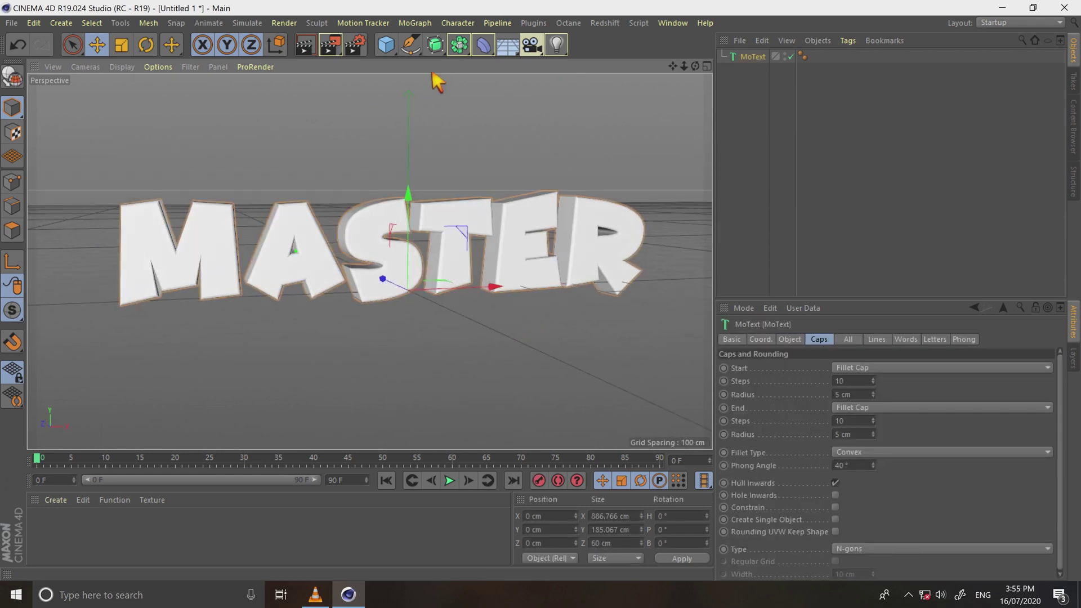
click(415, 23)
mouse_move(436, 43)
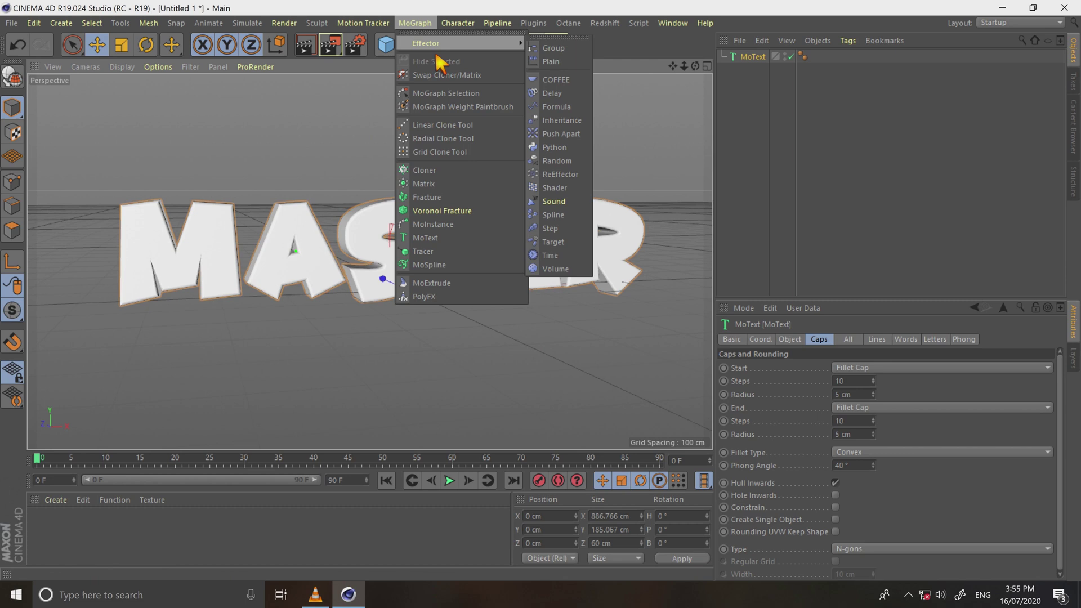
click(534, 62)
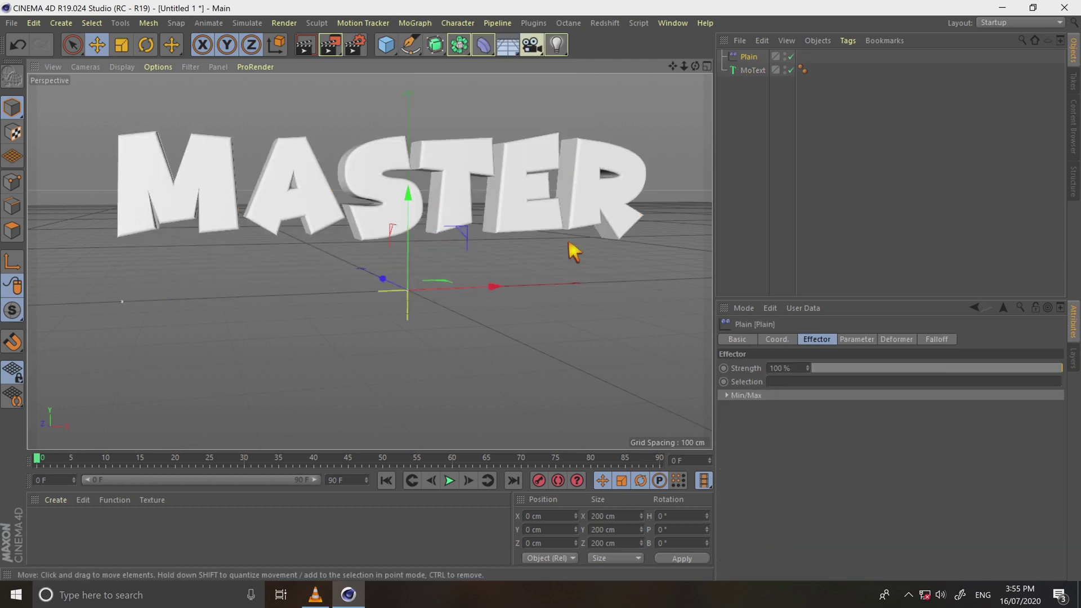
Set the Plain effector's falloff shape to Box
scroll(573, 251, down, 4)
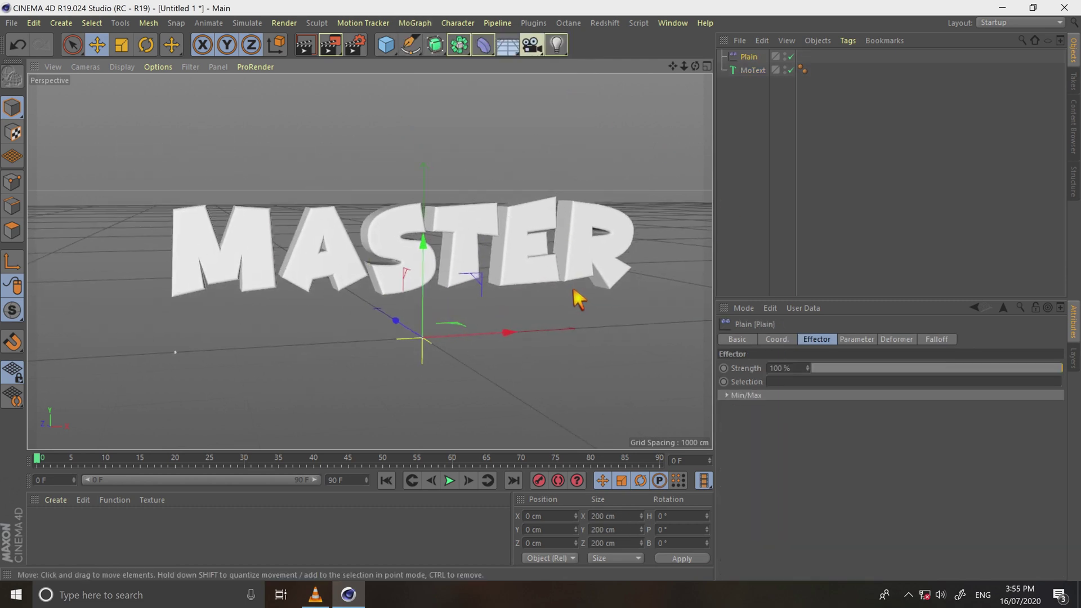
click(936, 339)
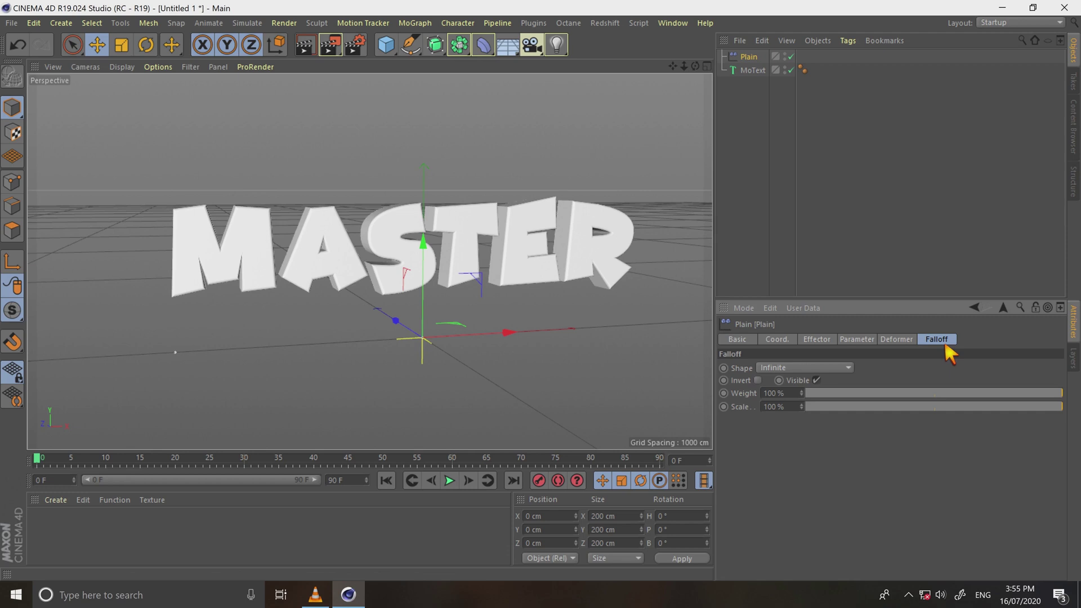
click(827, 368)
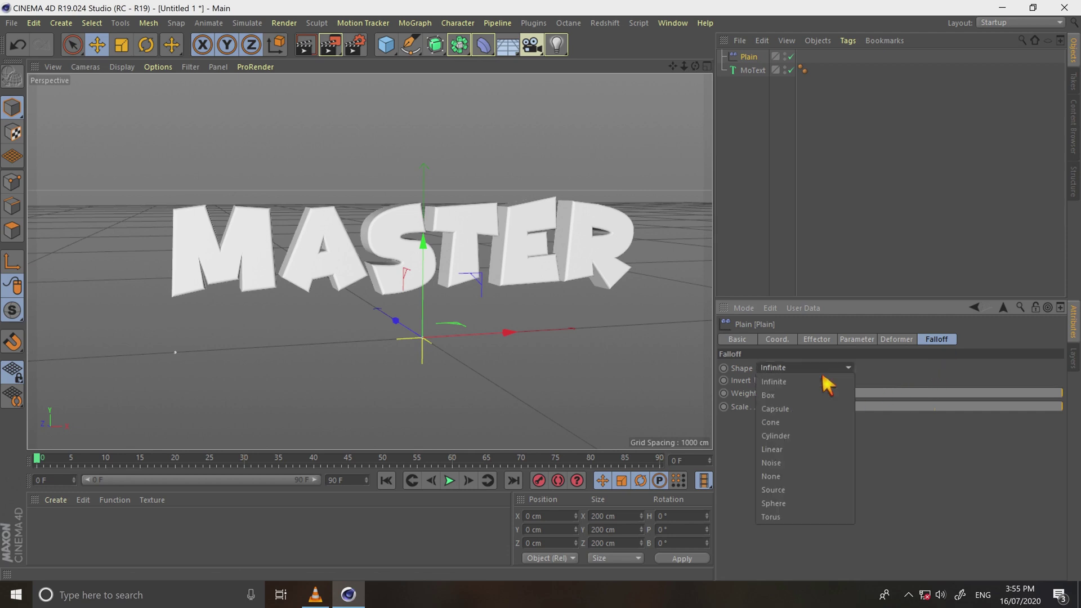
click(794, 396)
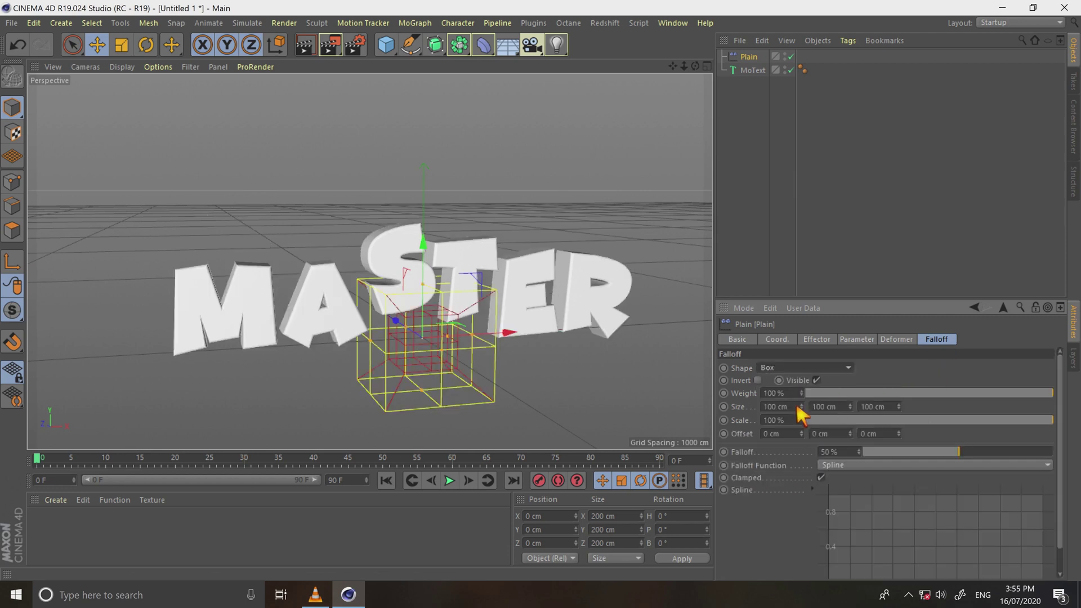
scroll(1075, 410, down, 2)
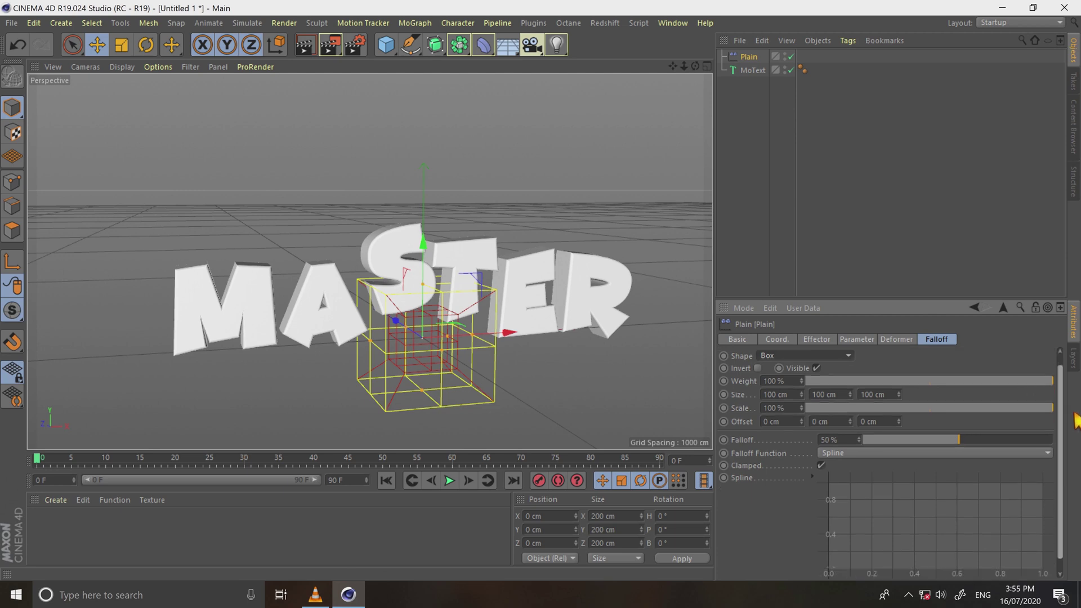
Raise the falloff box to about 130 cm in Y, enlarge it to about 542 × 200 × 100 cm around the word, and lower its falloff to about 9%
alt+drag(583, 397, 647, 353)
drag(442, 292, 436, 184)
alt+drag(610, 282, 698, 262)
alt+drag(519, 298, 510, 276)
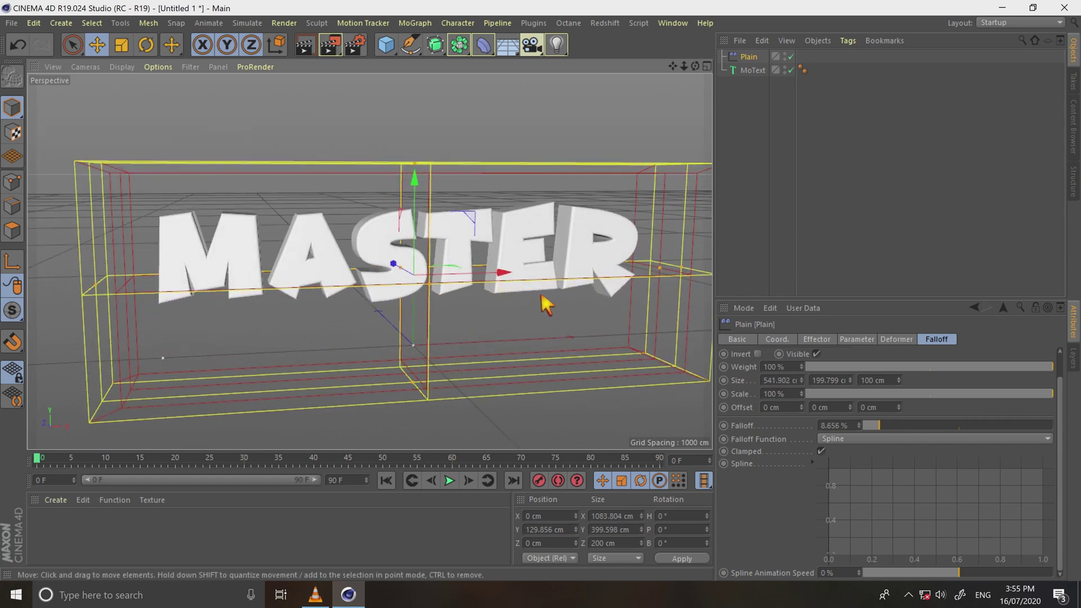
alt+middle_drag(543, 296, 539, 277)
alt+drag(528, 298, 521, 299)
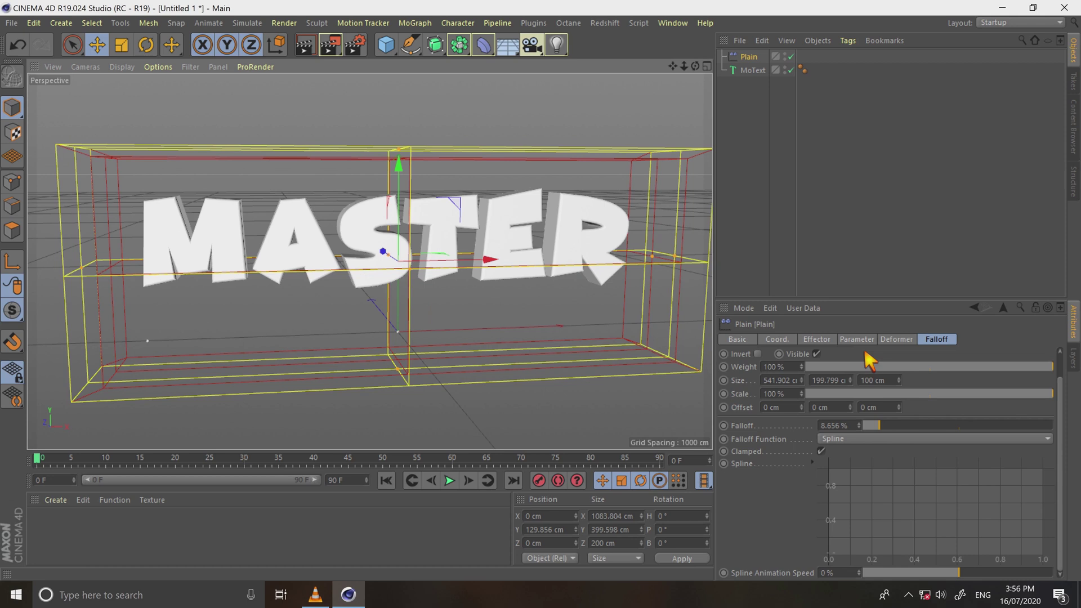
Turn off the Plain effector's position change and enable uniform scale with a value of -1
click(857, 339)
click(772, 393)
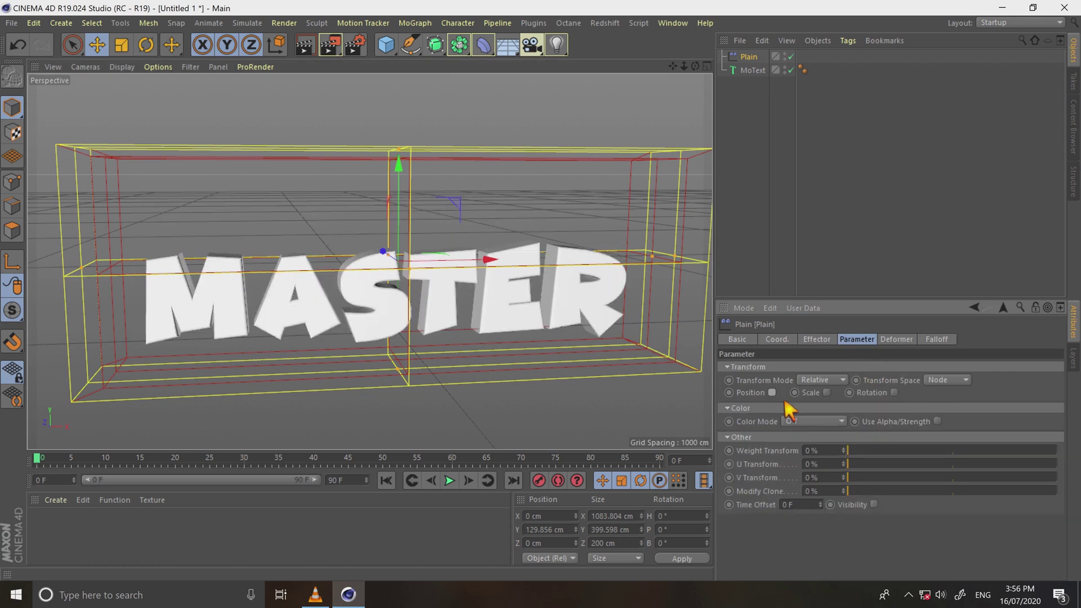
click(826, 392)
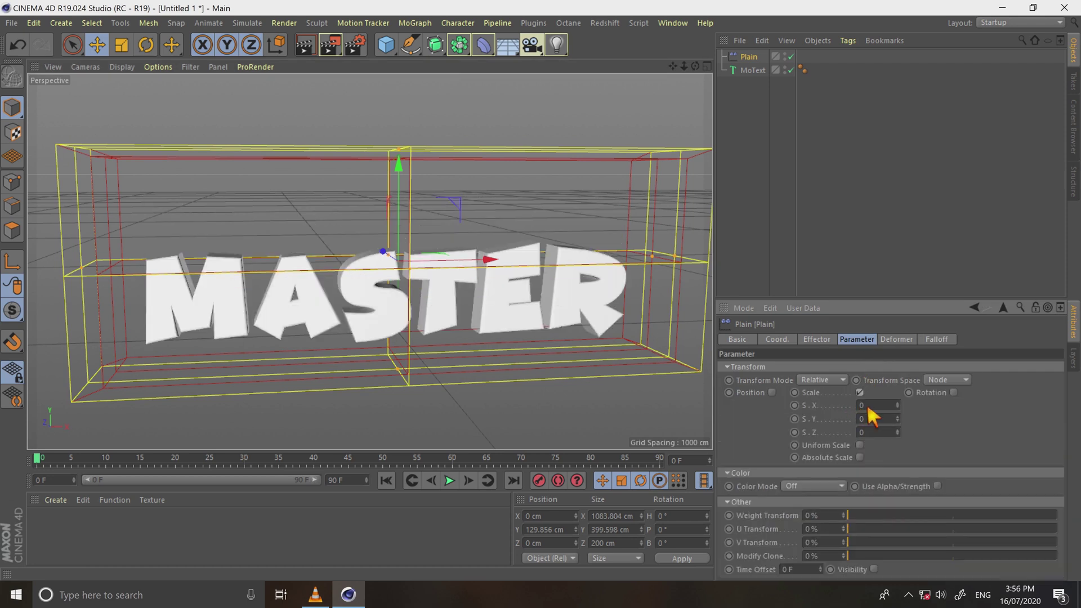
click(860, 446)
drag(874, 408, 854, 415)
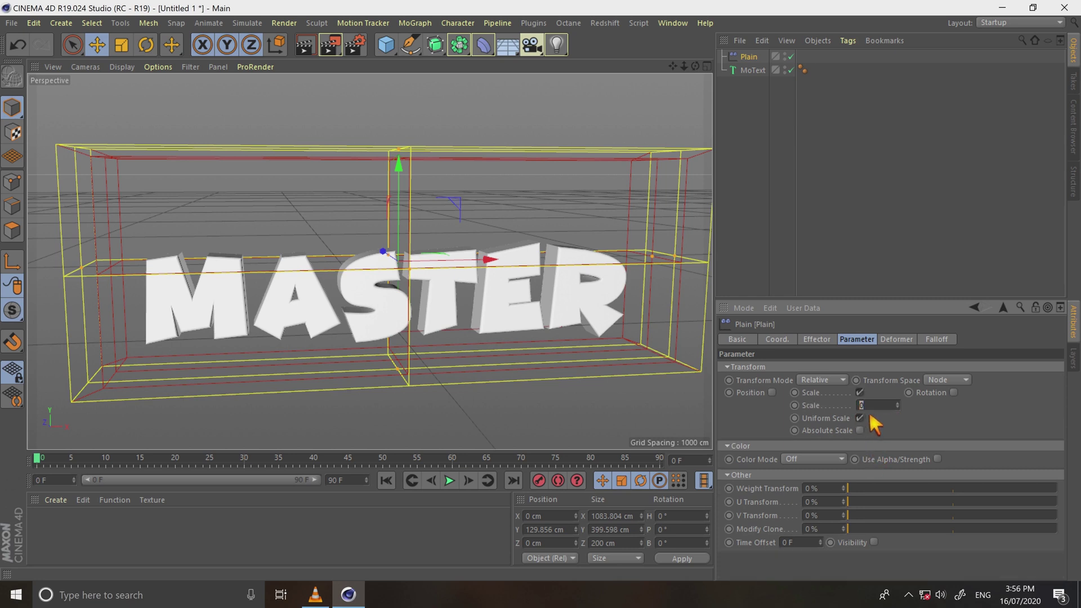
text(-1)
key(Return)
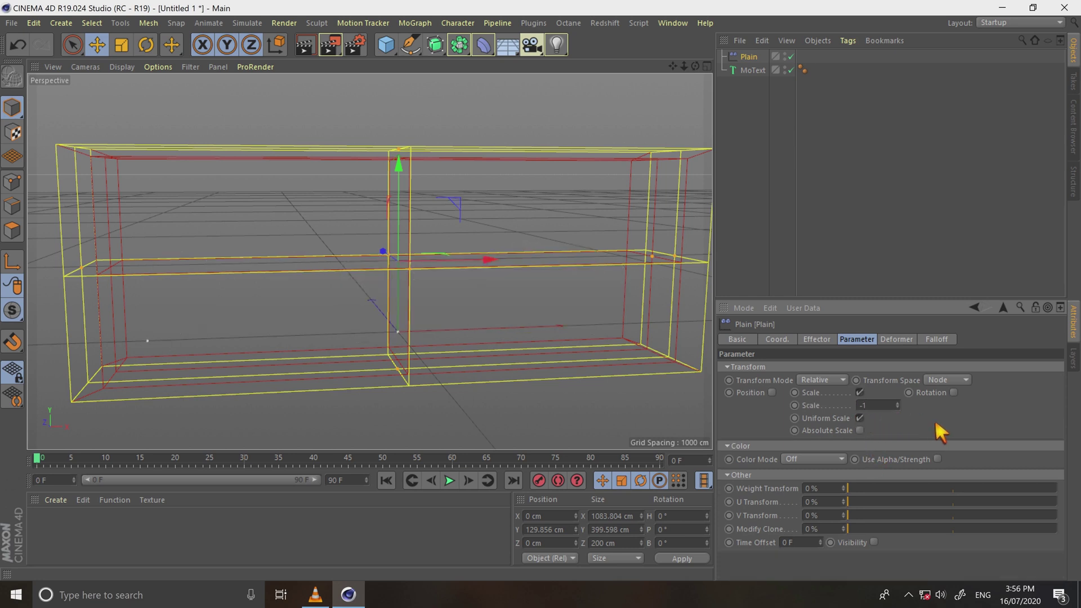
Enable rotation on the Plain effector and set it to 20° heading, 40° pitch and 60° bank
click(953, 392)
drag(980, 415, 948, 415)
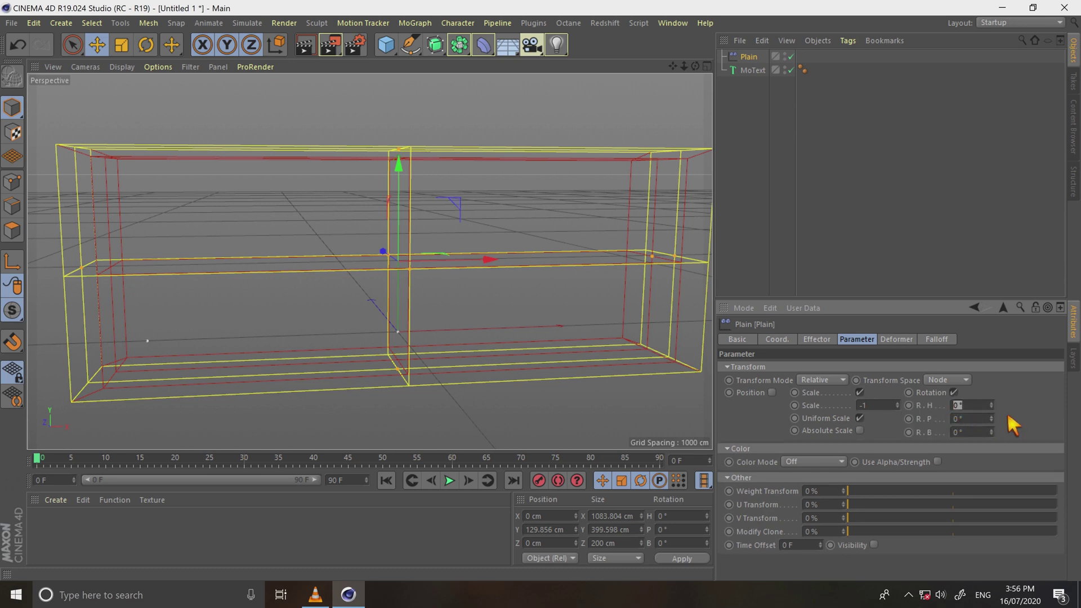
key(Tab)
text(40)
key(Tab)
text(60)
Keyframe the Plain effector at frame 10, and again at frame 40 with it moved to about 1109 cm in X
drag(46, 464, 122, 469)
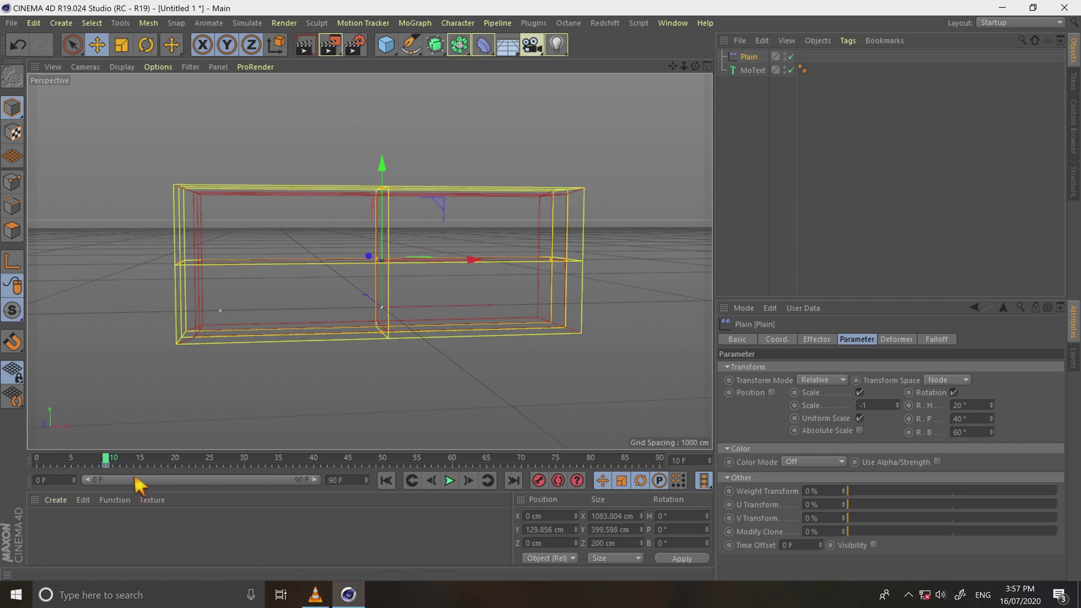
drag(135, 478, 328, 476)
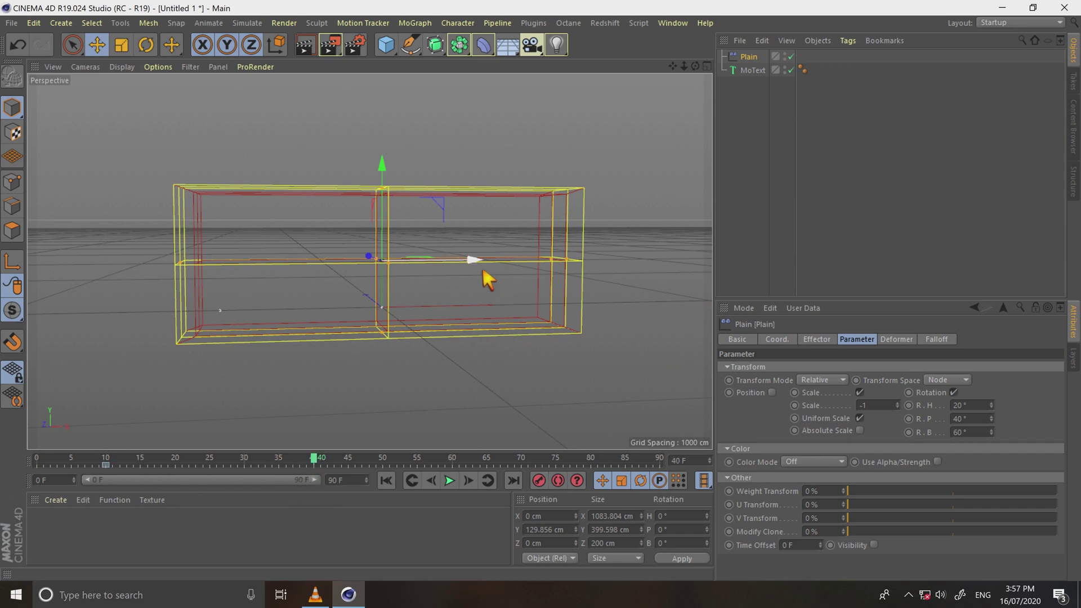
drag(483, 269, 557, 306)
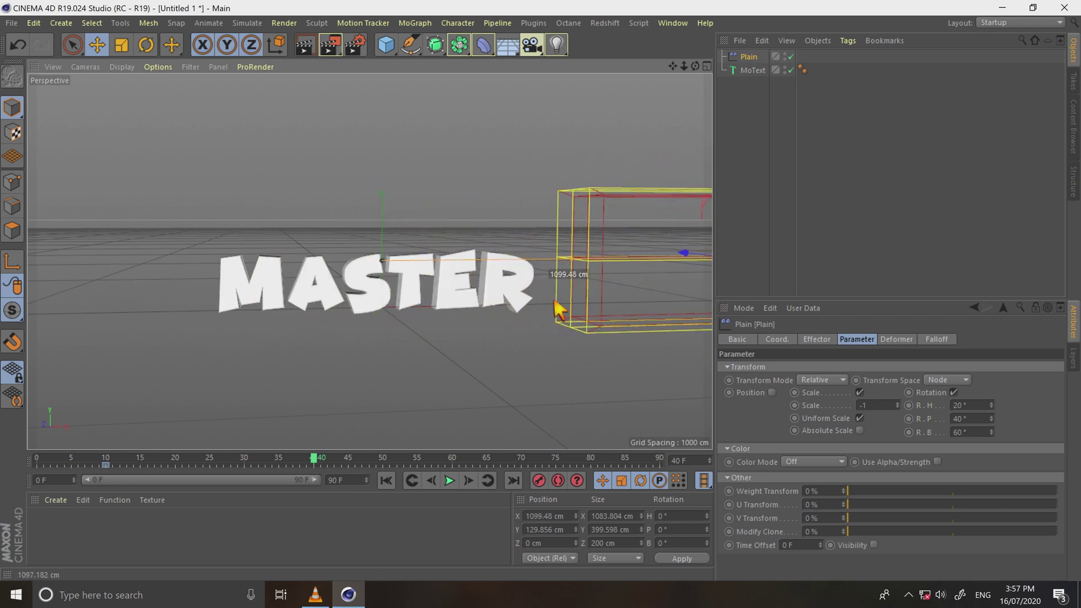
click(542, 483)
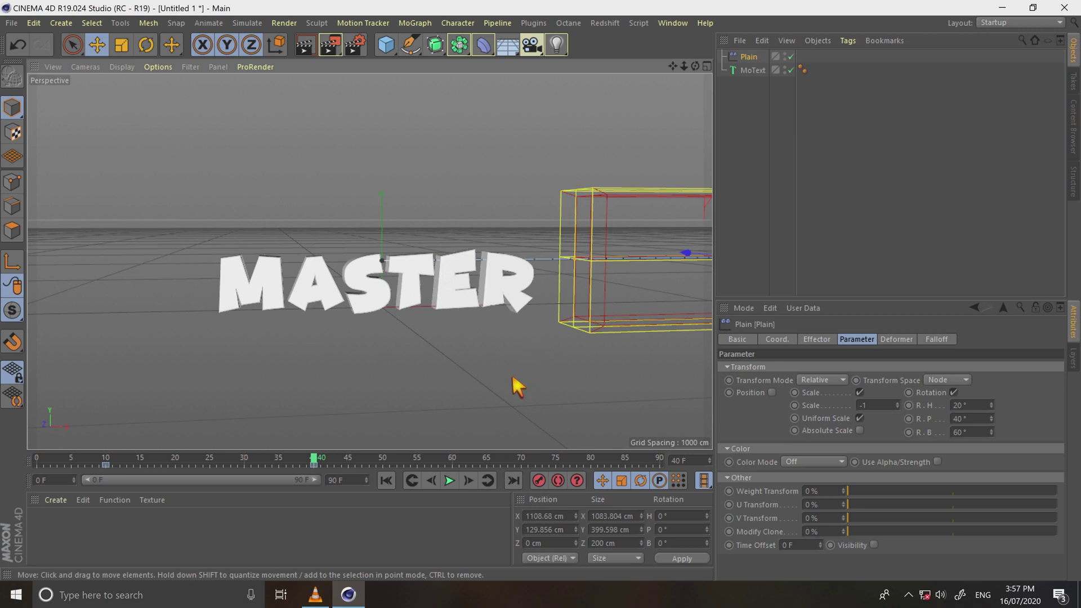
Play the letter animation from the first frame to review the keyframed movement
click(449, 481)
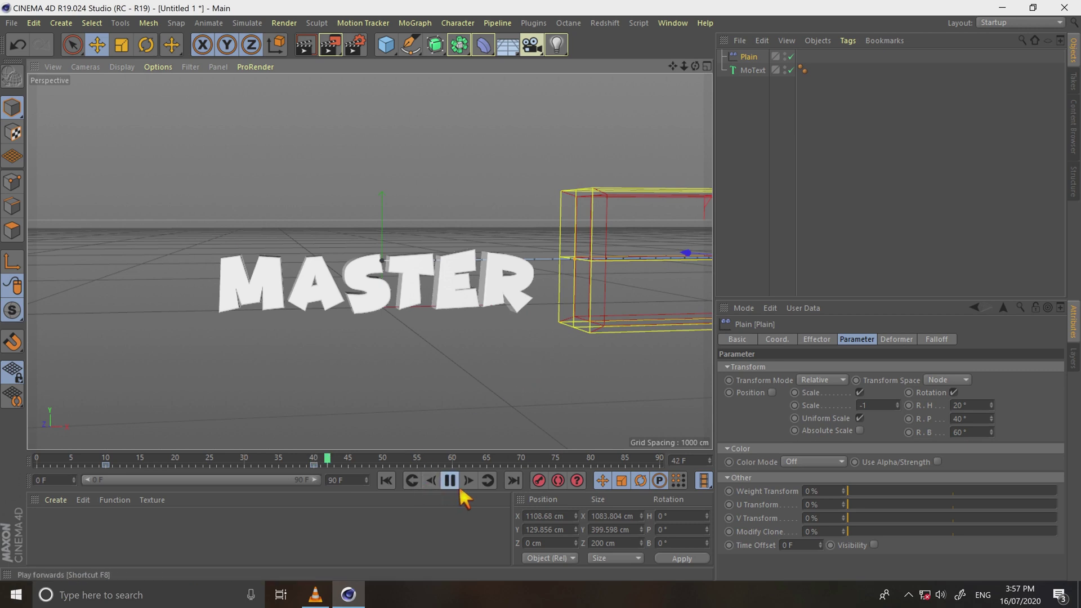
click(457, 485)
click(386, 480)
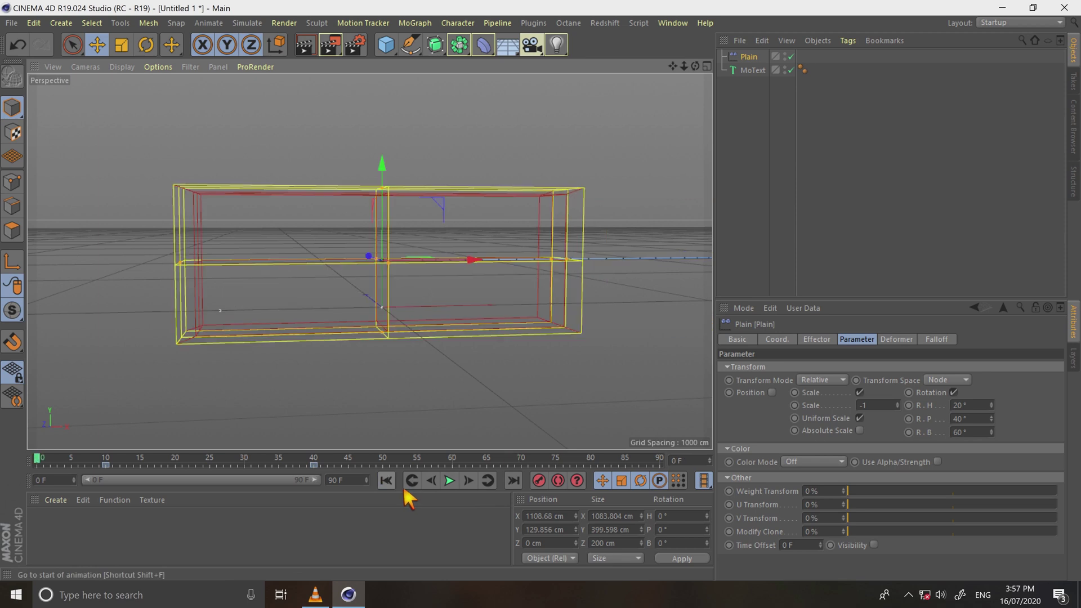
click(462, 485)
click(469, 489)
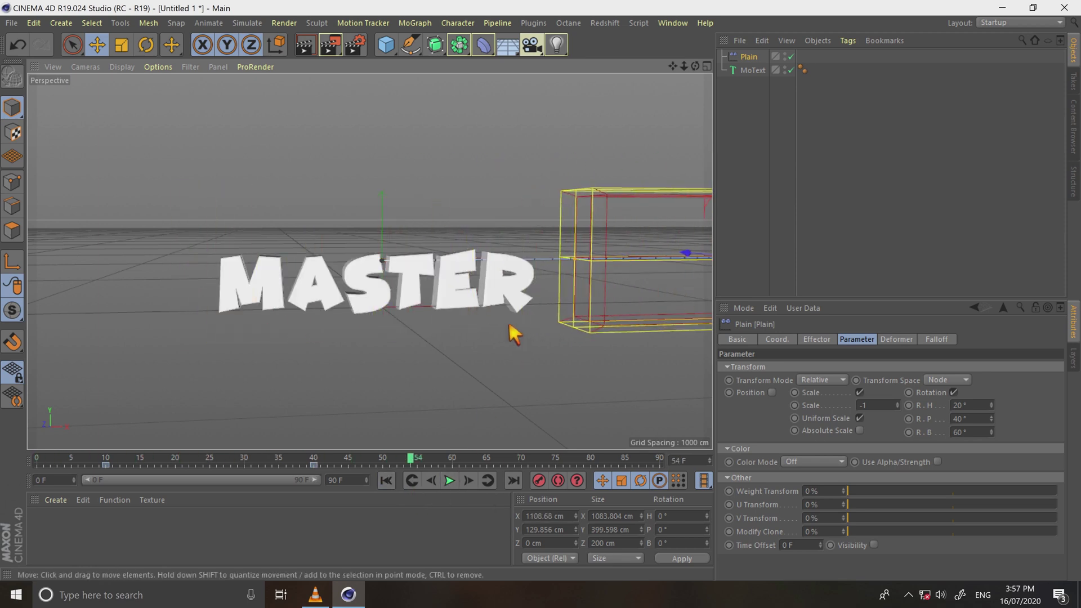
Add a Delay effector to the MoText object
click(754, 70)
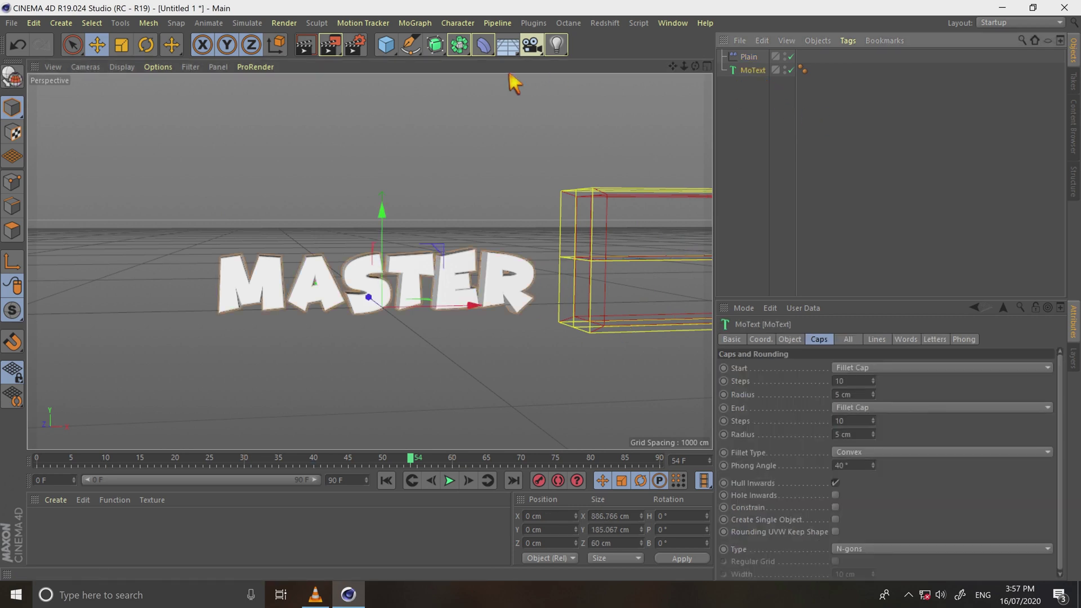
click(415, 22)
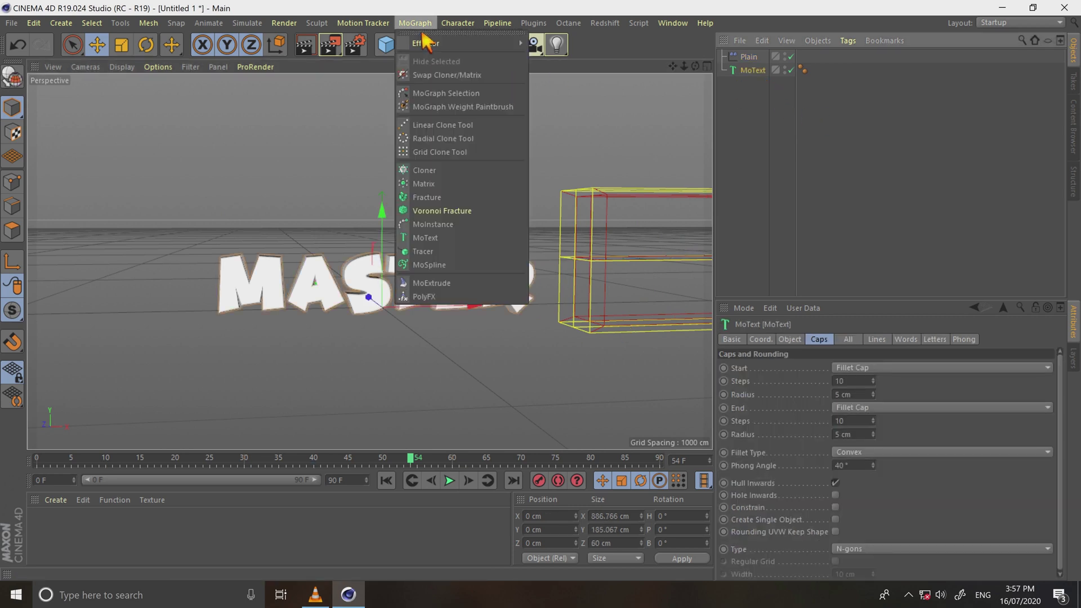
mouse_move(444, 43)
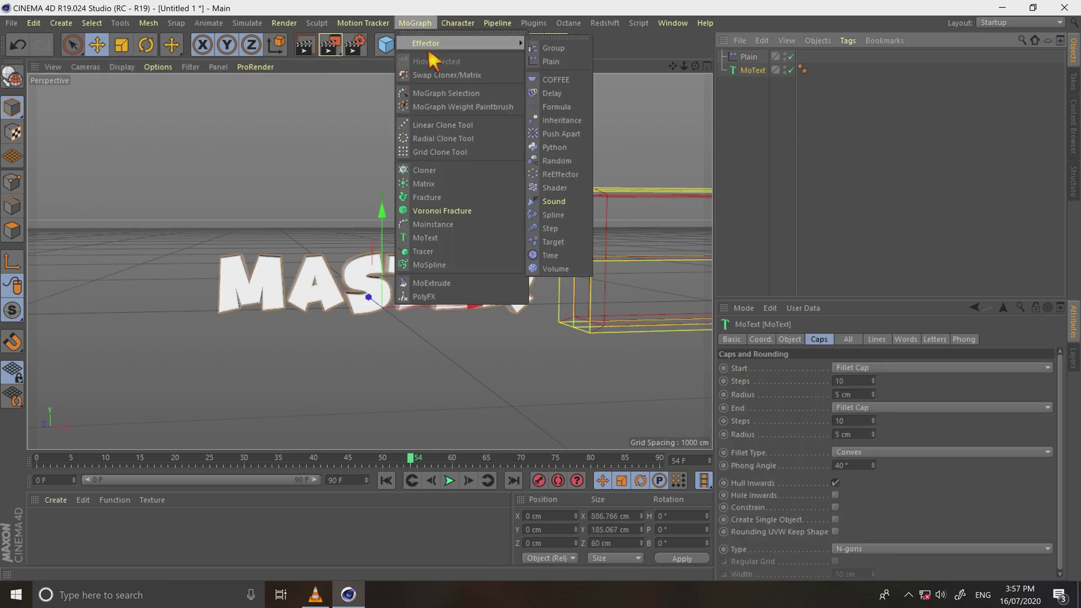
click(564, 94)
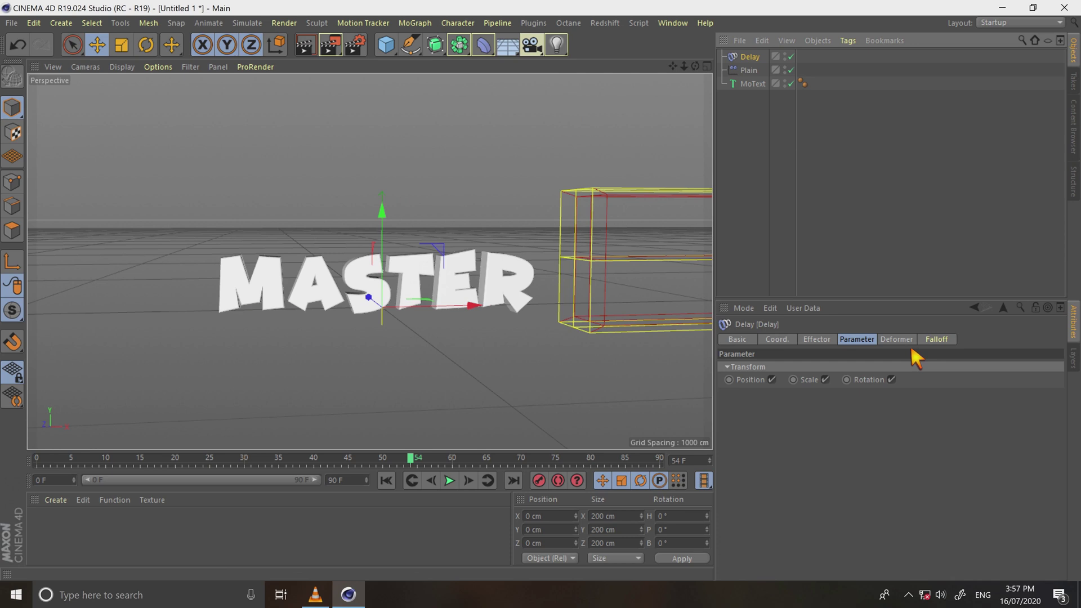
Set the Delay effector's mode to Spring and its strength to 75%
click(816, 339)
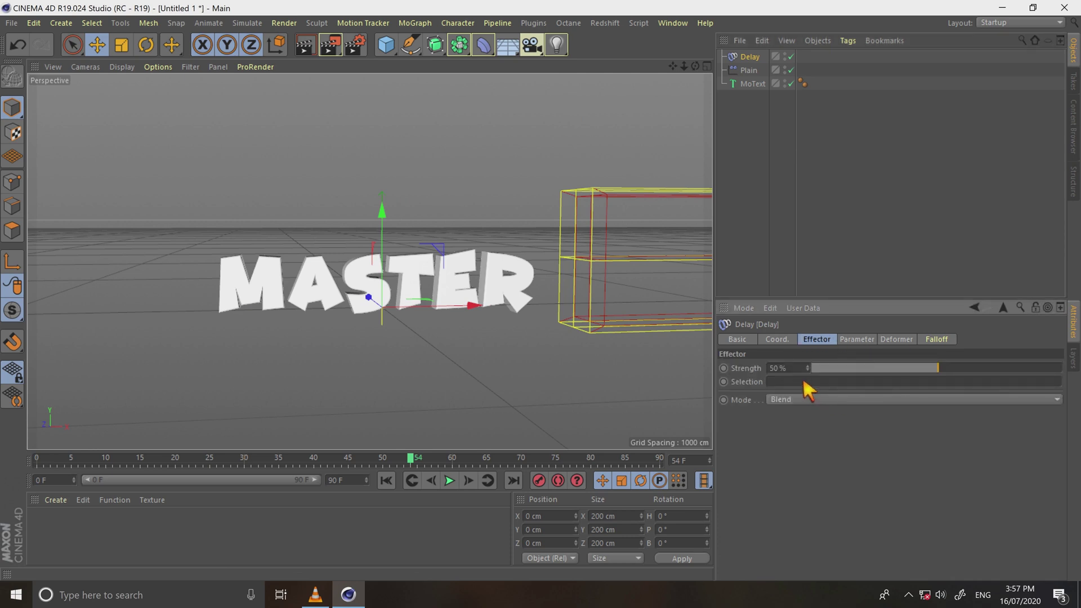
click(799, 399)
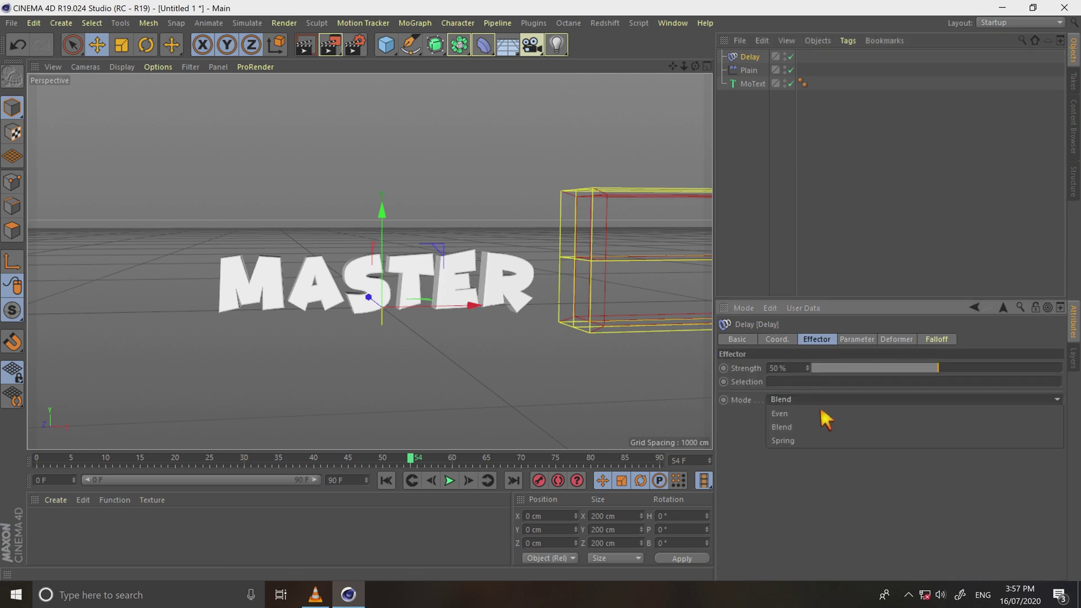
click(806, 440)
drag(807, 374, 772, 381)
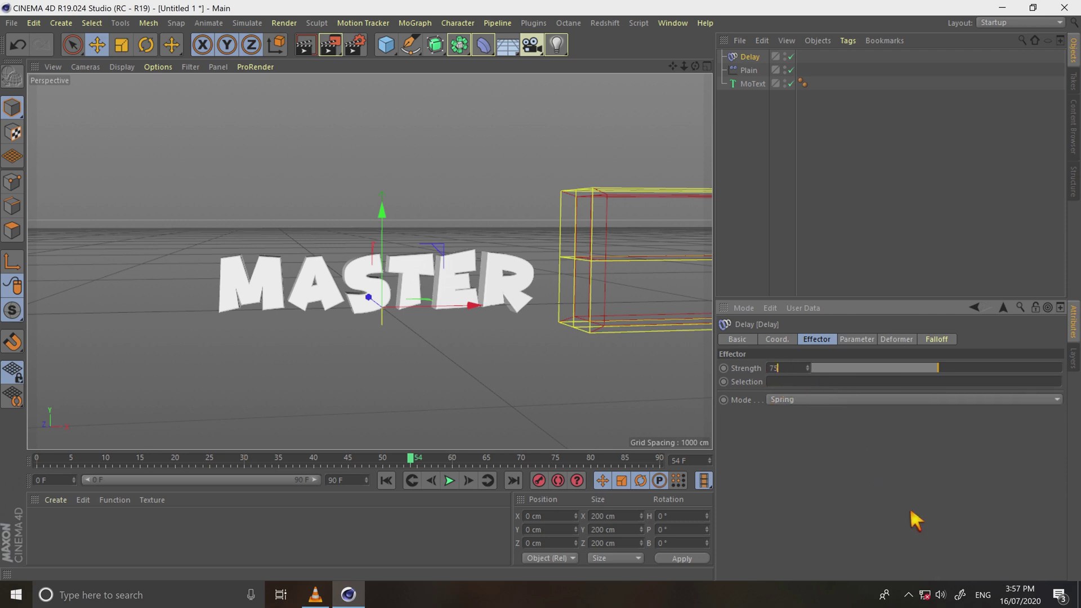
text(75)
key(Return)
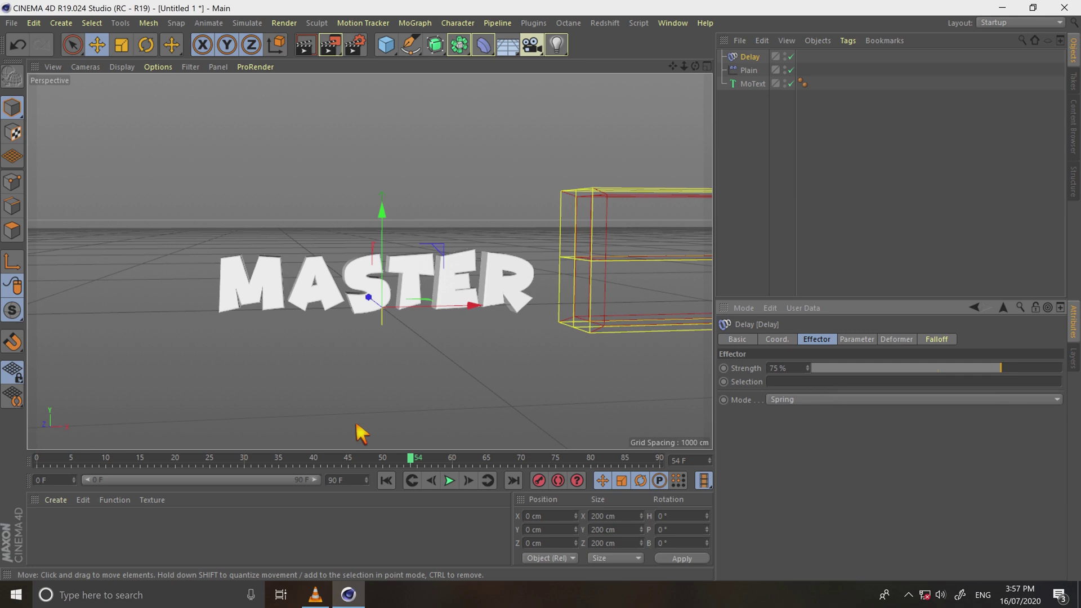
Play the animation from the start to check the spring motion of the letters
click(386, 480)
click(449, 480)
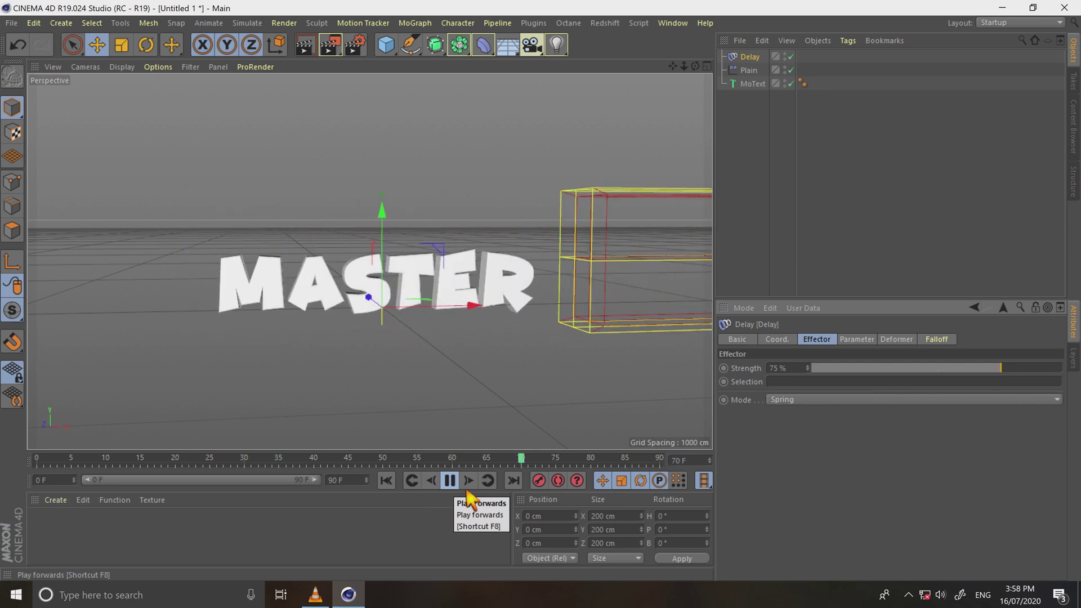
click(457, 487)
Load the MercyMat material file and apply its yellow material to the MoText object
click(56, 499)
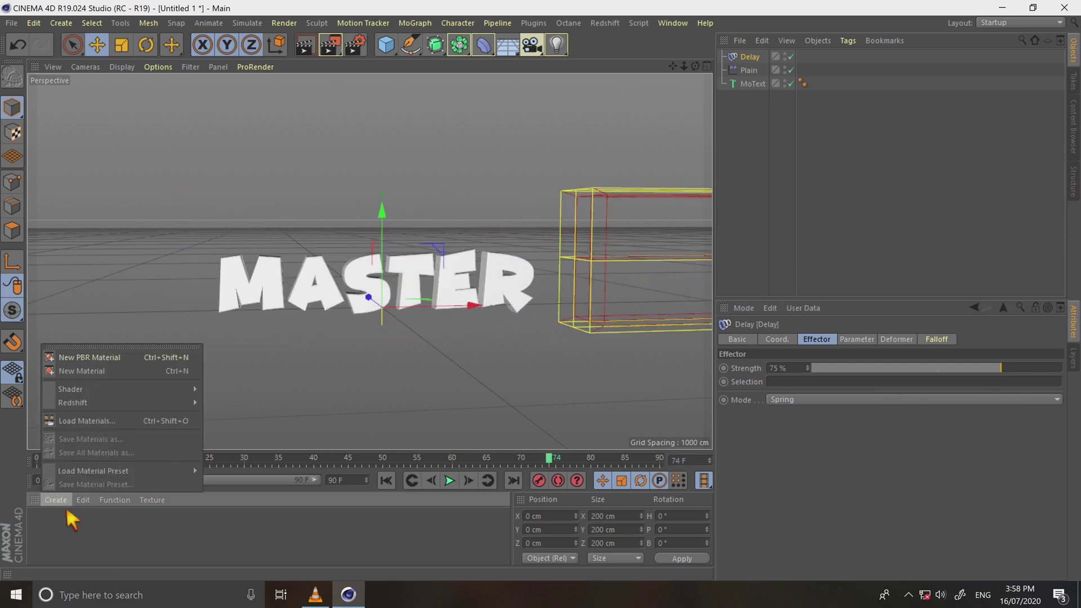
click(130, 420)
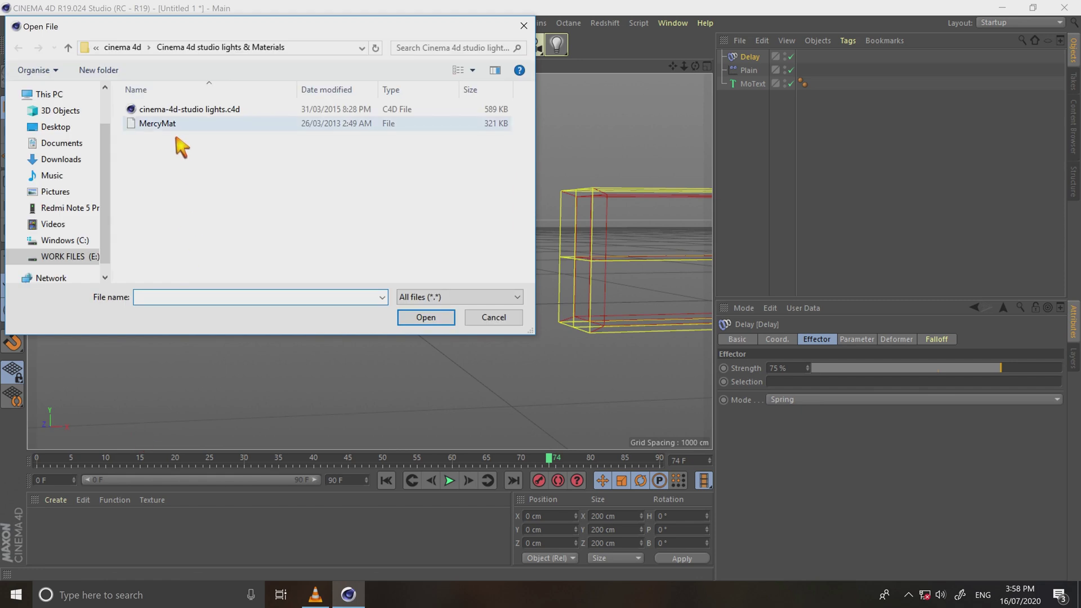
double_click(176, 135)
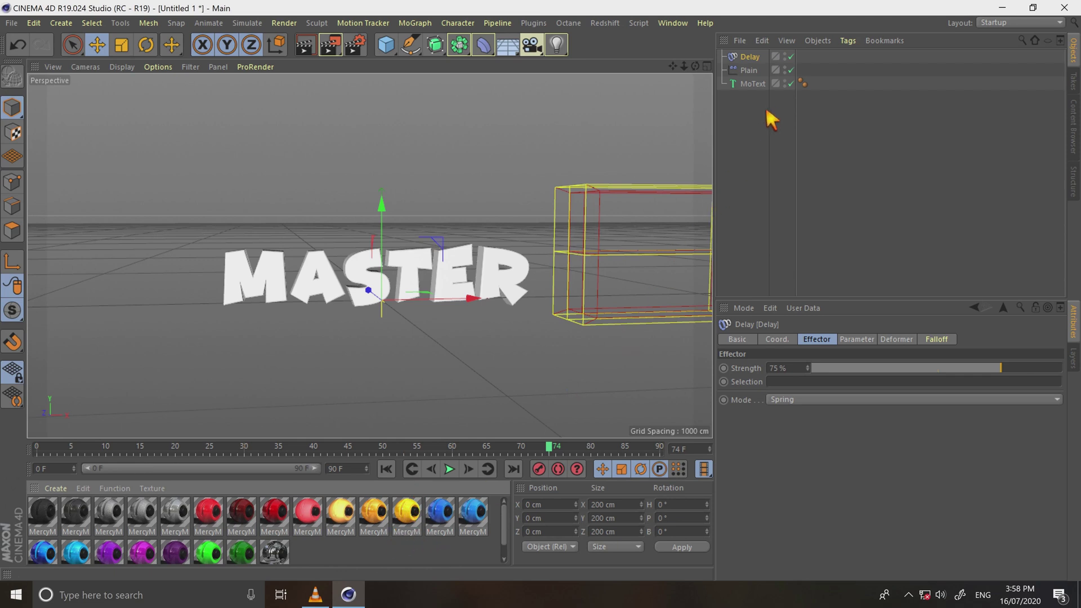
drag(779, 107, 754, 83)
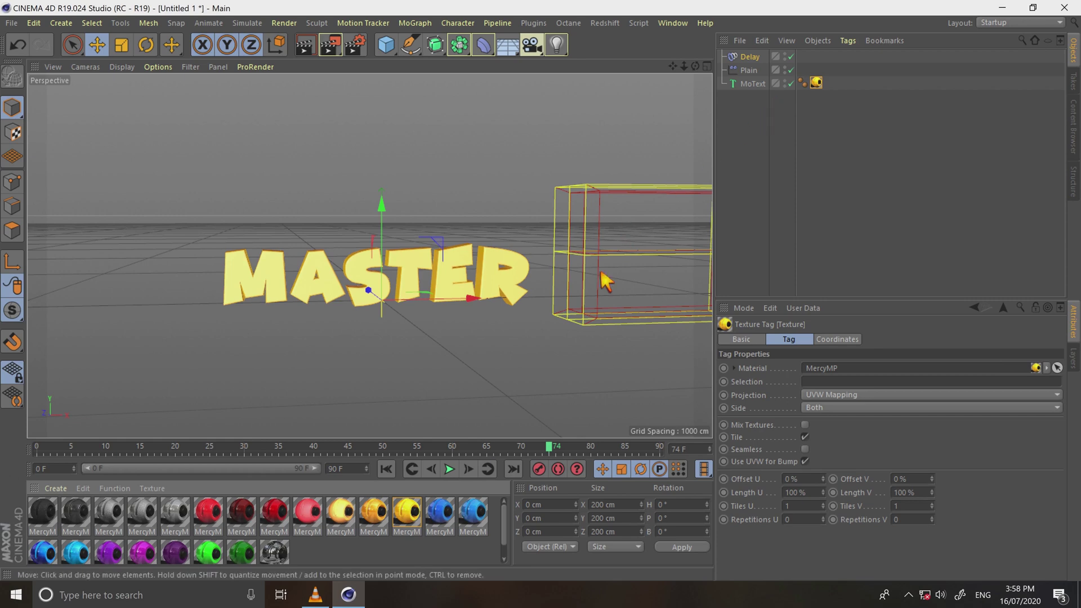
Merge the file cinema-4d-studio lights.c4d into the scene
click(11, 23)
click(53, 70)
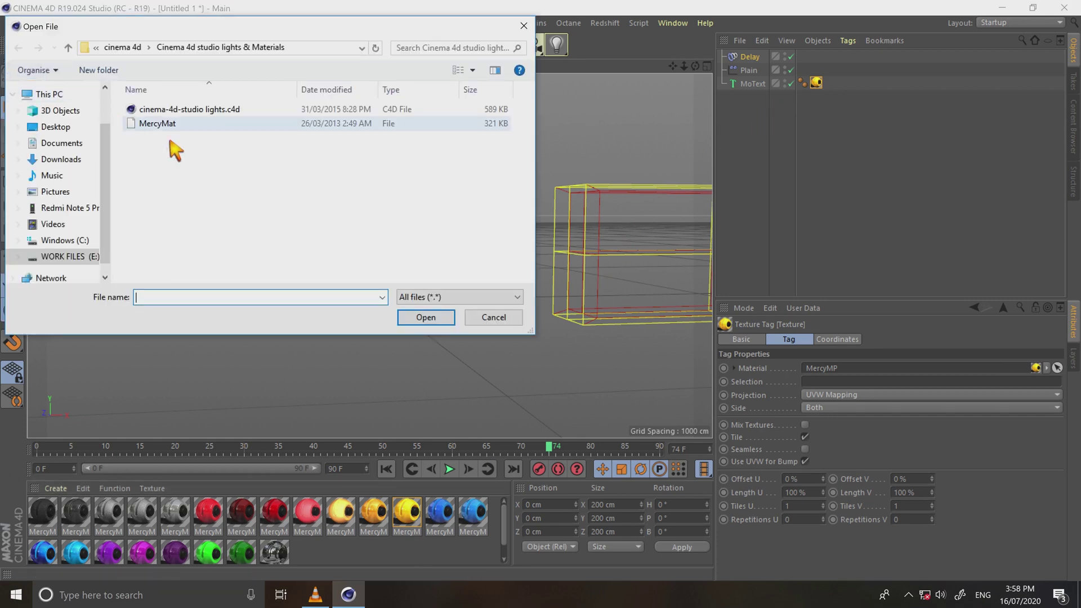
double_click(197, 113)
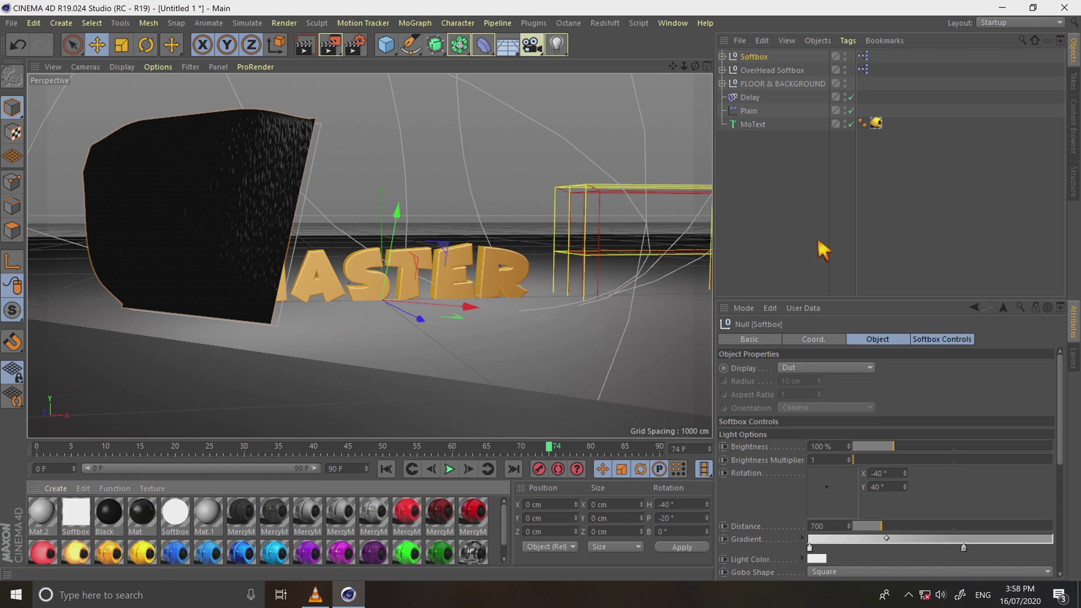
Lower the FLOOR & BACKGROUND group to about -67 cm in Y and move the Softbox to X -247 cm, Y 8 cm
click(791, 83)
drag(358, 207, 361, 217)
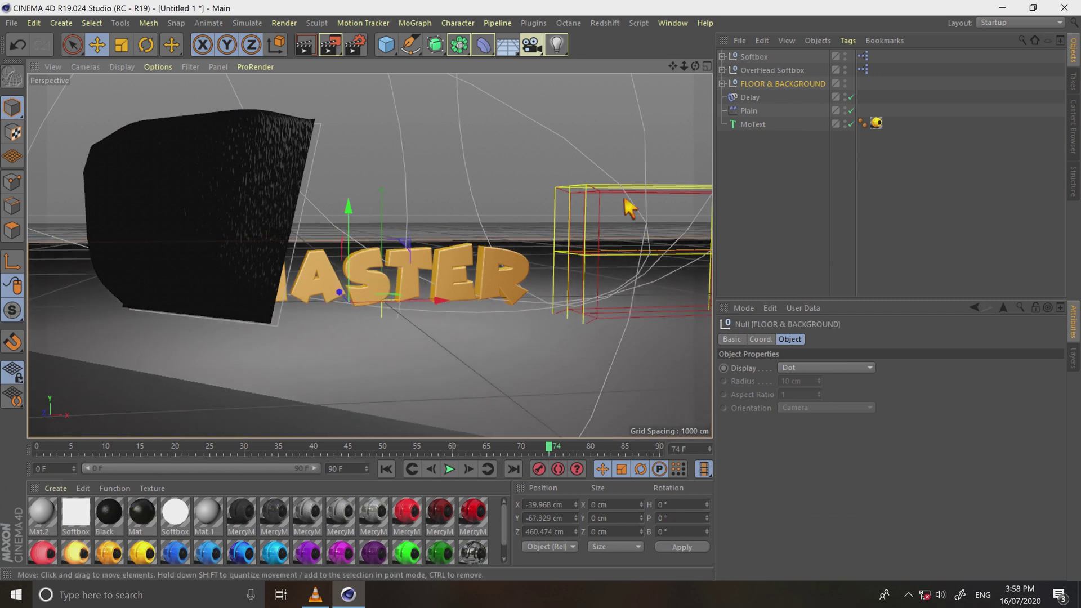
click(754, 57)
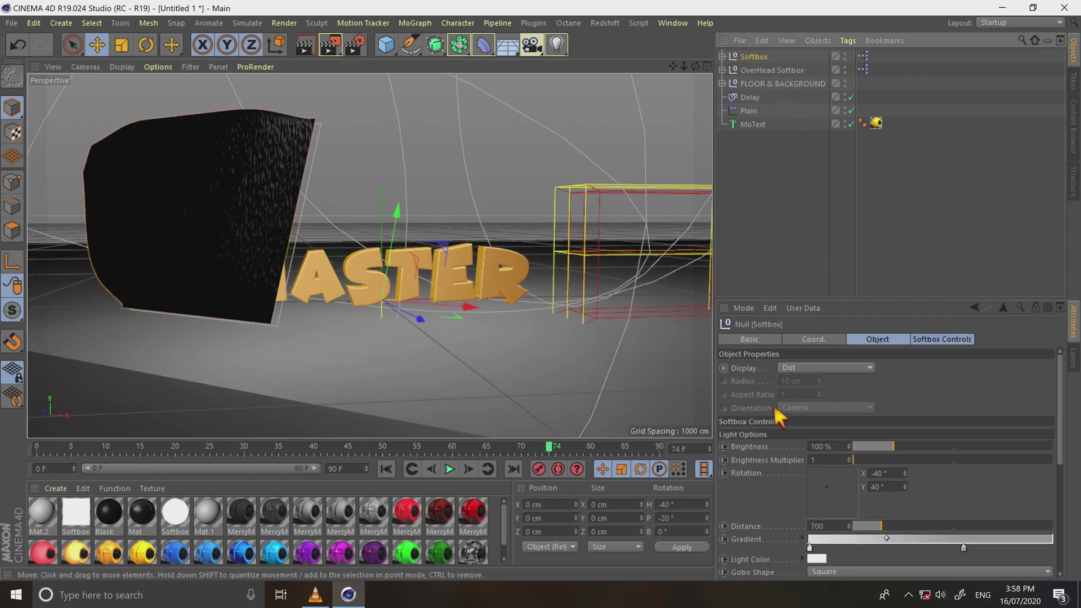
click(823, 339)
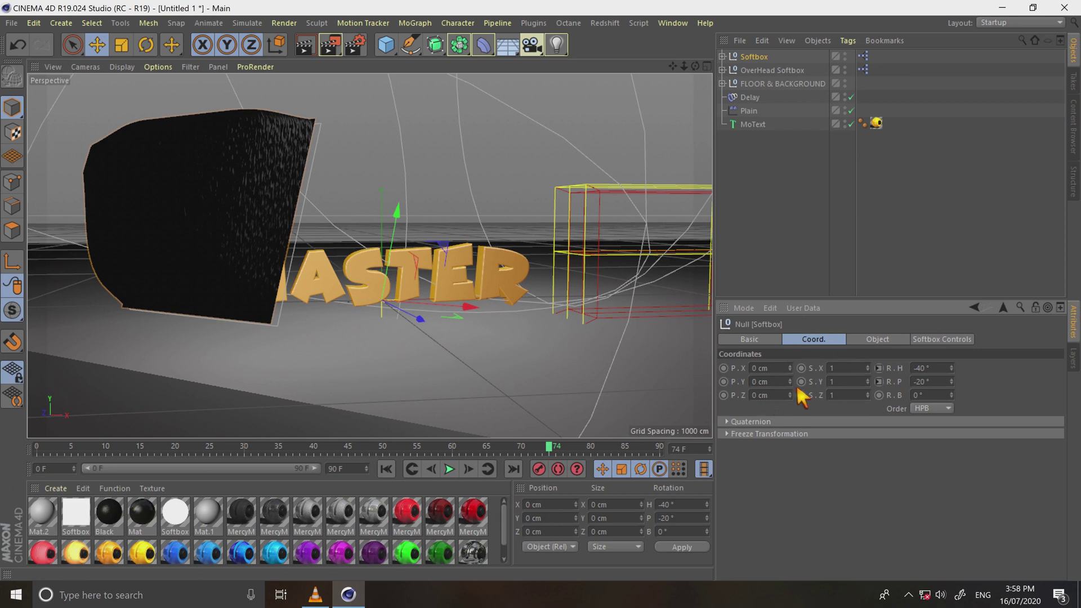
mouse_move(790, 381)
mouse_down()
mouse_move(790, 366)
mouse_move(802, 376)
mouse_up()
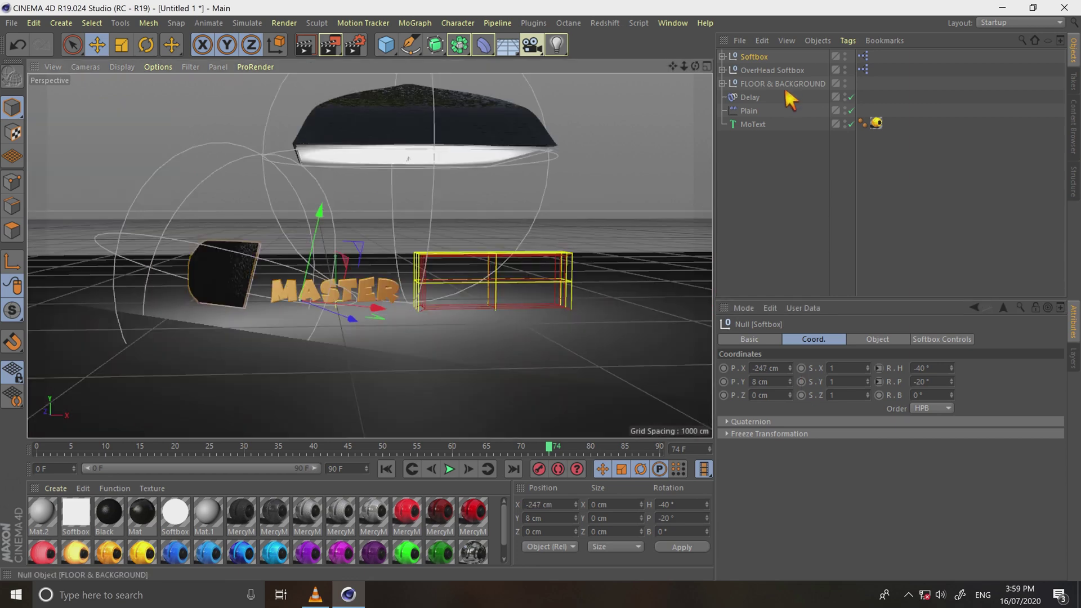
Move the OverHead Softbox to about 132 cm in X
click(772, 70)
drag(519, 164, 462, 174)
scroll(498, 245, up, 3)
scroll(482, 277, down, 2)
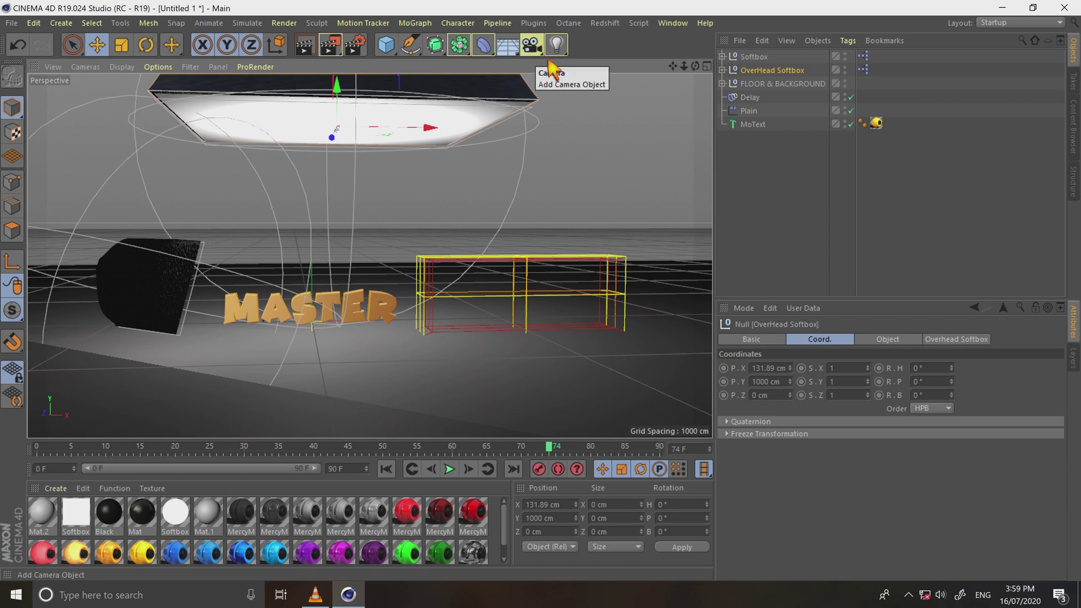
Add a camera to the scene and set its focal length to Super Wide (15 mm)
click(549, 61)
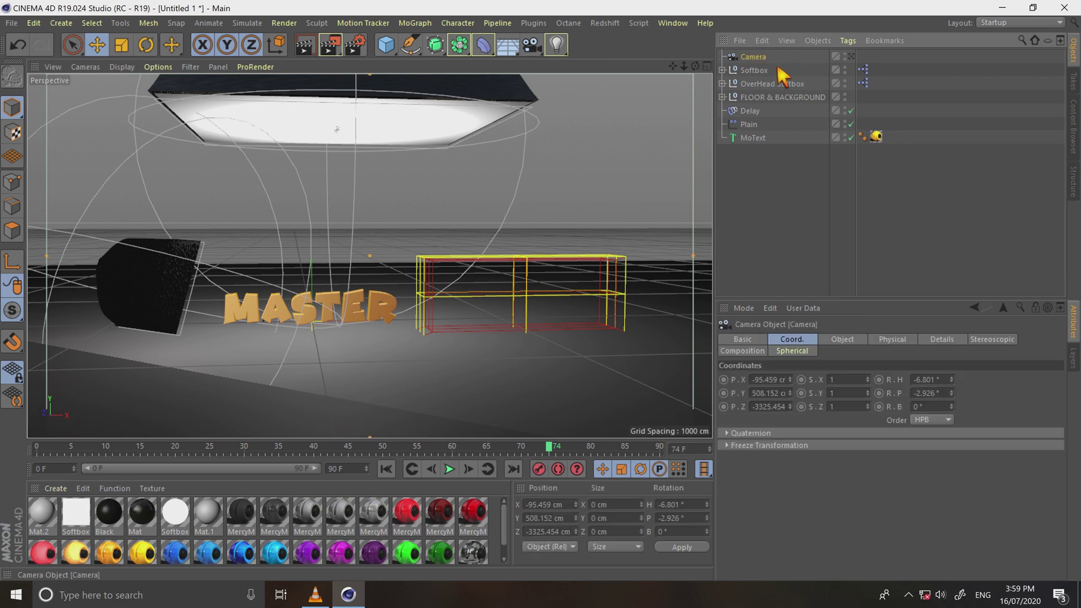
click(842, 340)
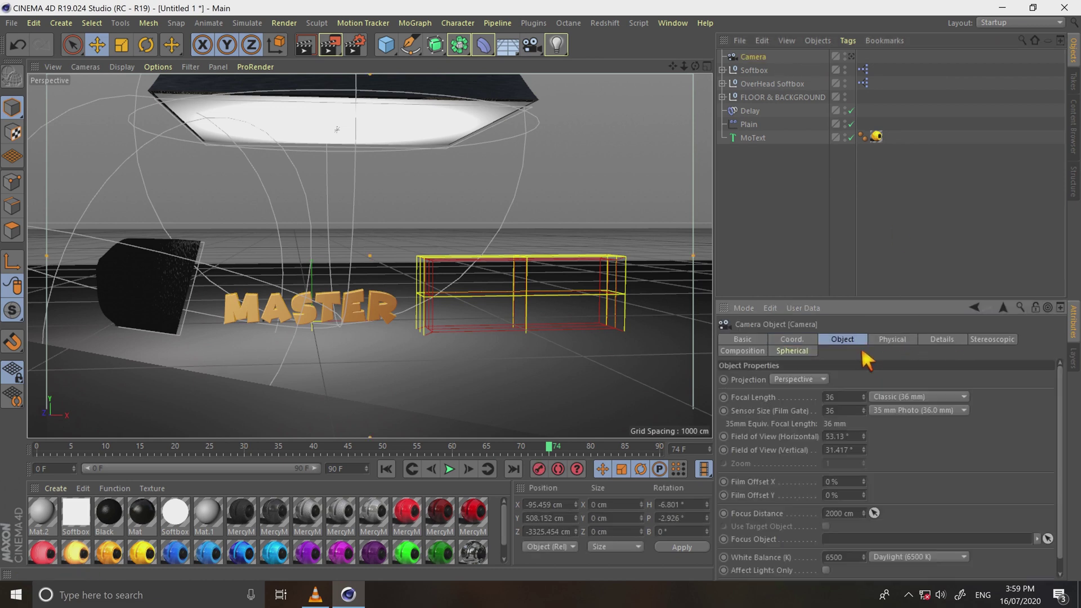
click(917, 398)
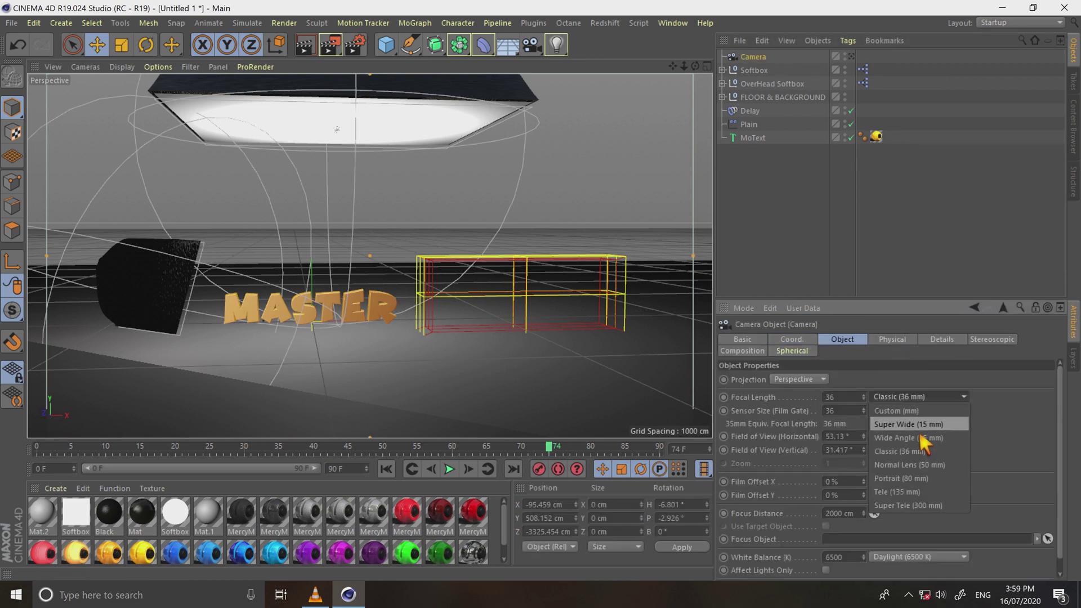
click(917, 426)
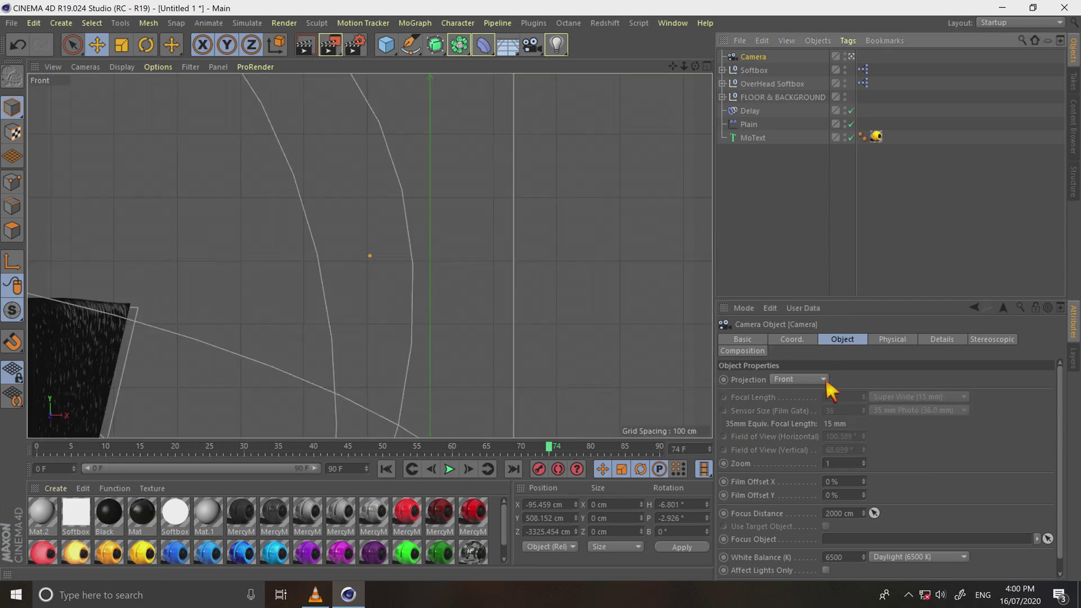
Set the camera's projection to Parallel and frame the MASTER text closely through it, at a zoom of about 0.86
click(823, 379)
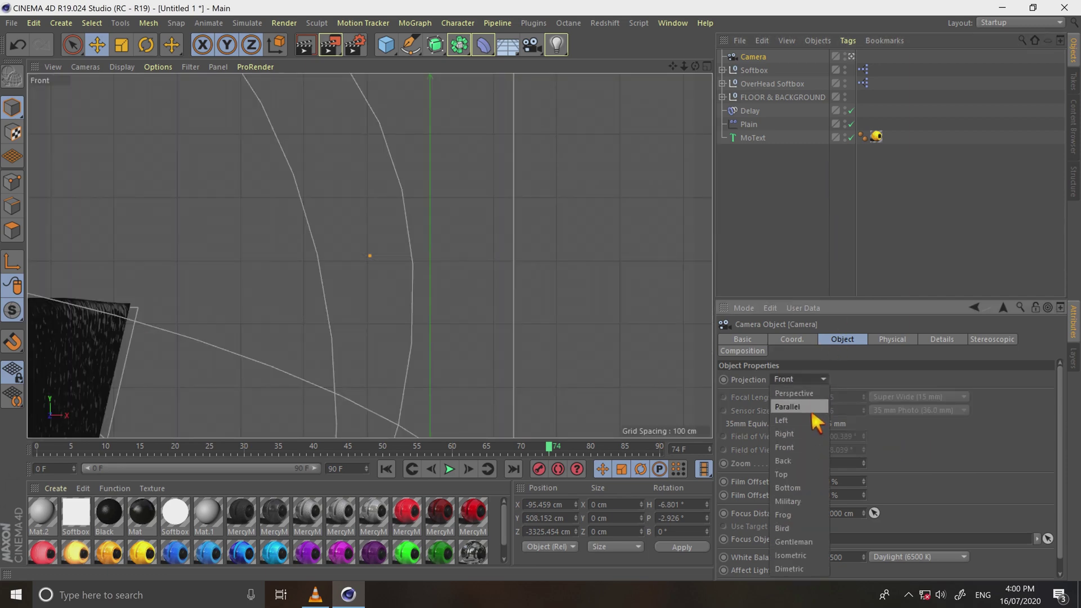
click(811, 409)
scroll(531, 262, up, 2)
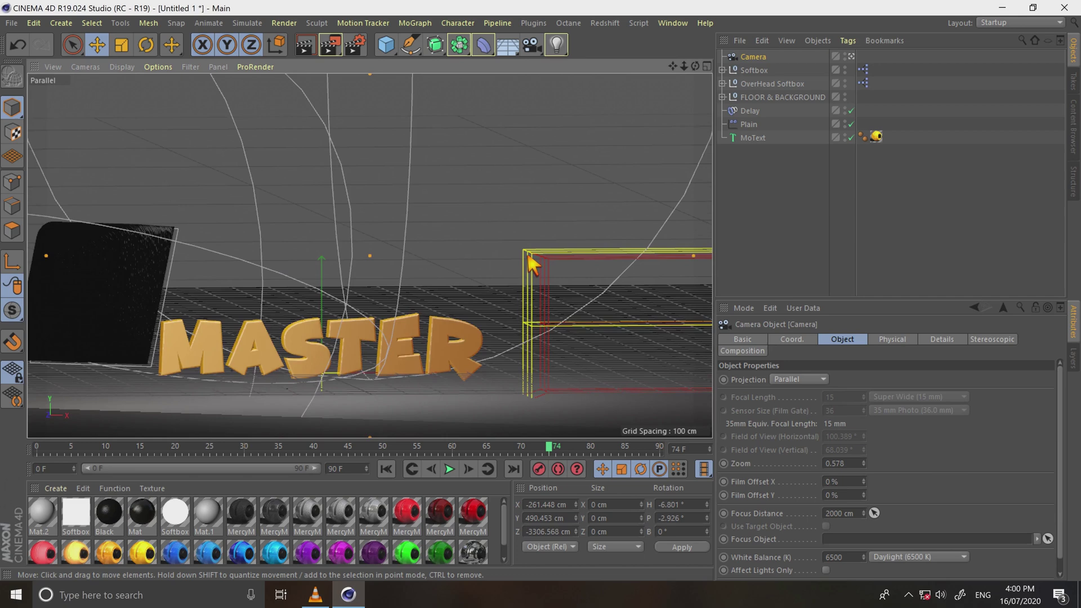
scroll(527, 256, down, 5)
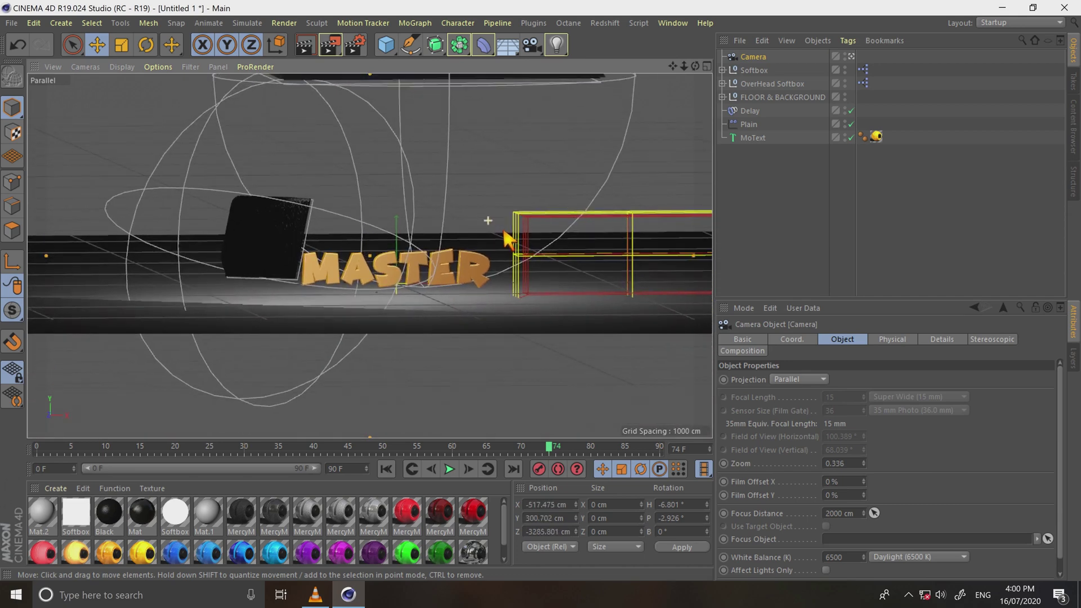
scroll(504, 233, up, 4)
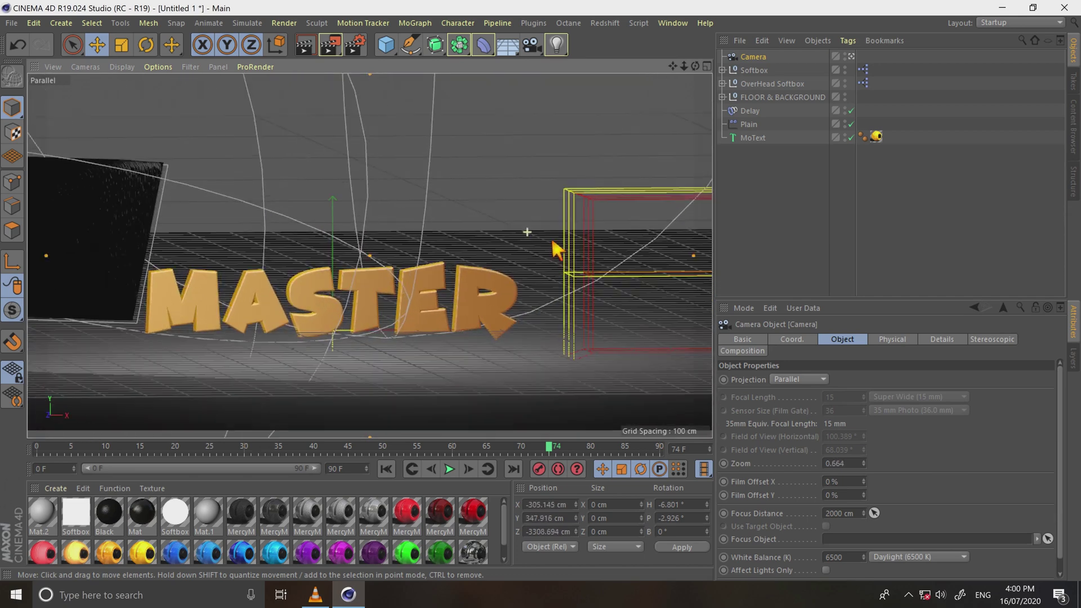
scroll(550, 312, up, 2)
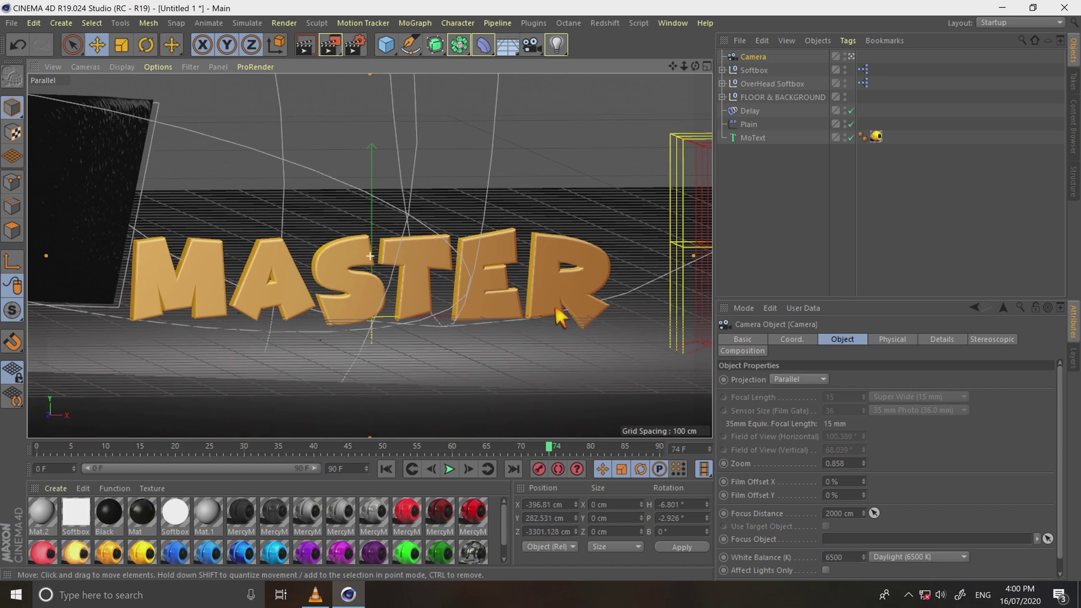
Deselect the camera and render a preview of the camera view at frame 74
click(831, 235)
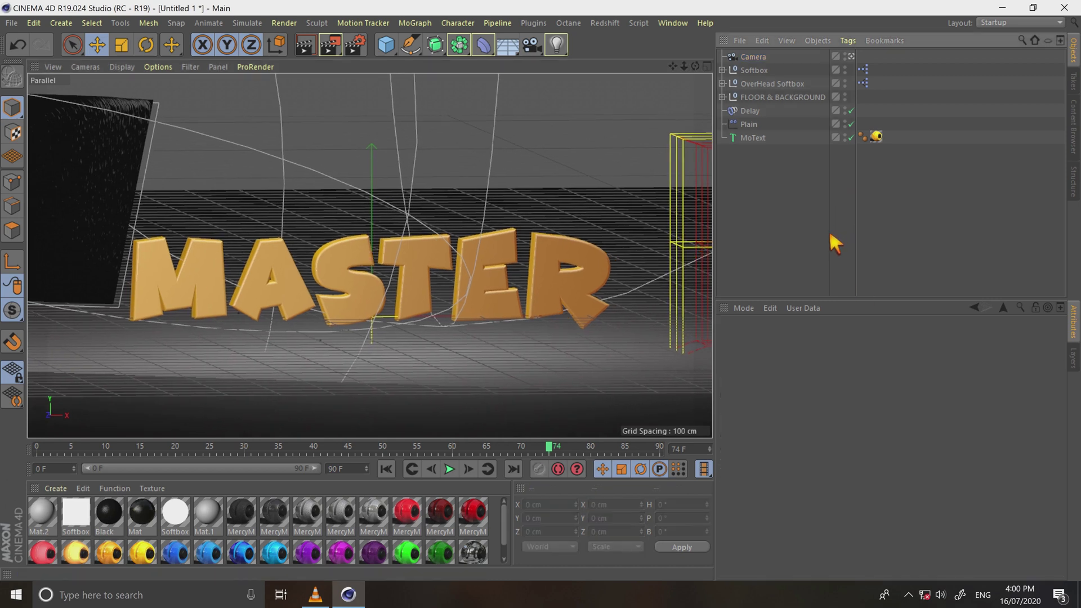
click(316, 50)
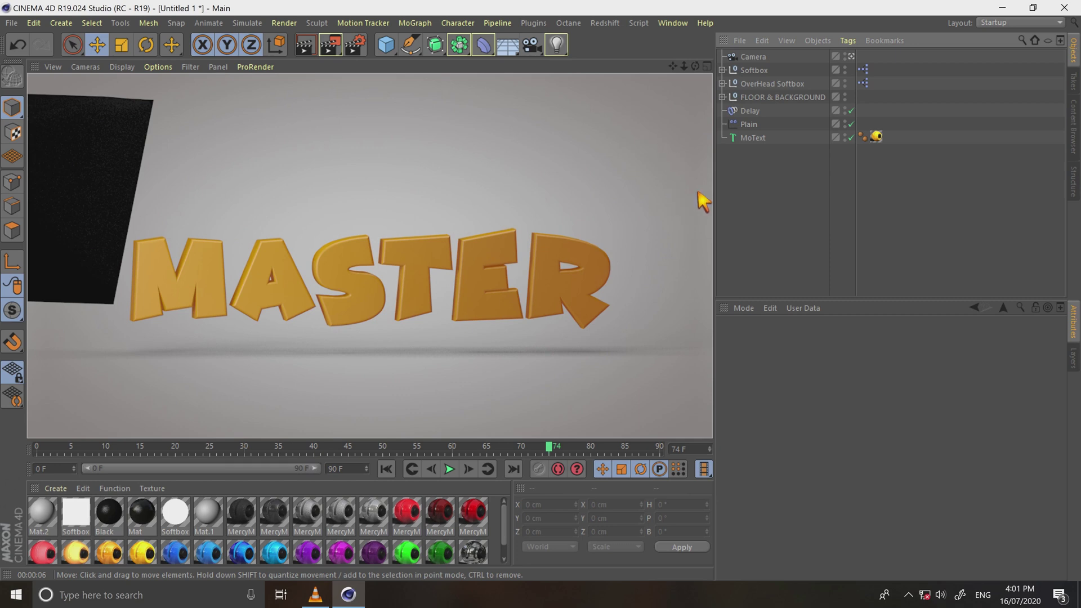
click(781, 191)
Turn off Seen By Camera for the Softbox light and render the view again
click(767, 75)
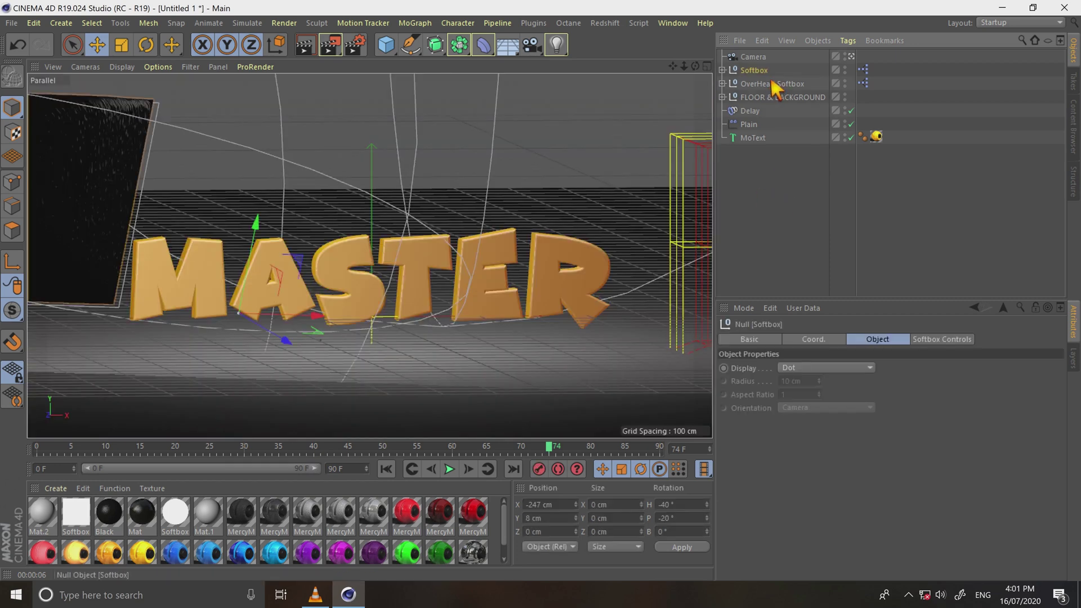
click(769, 341)
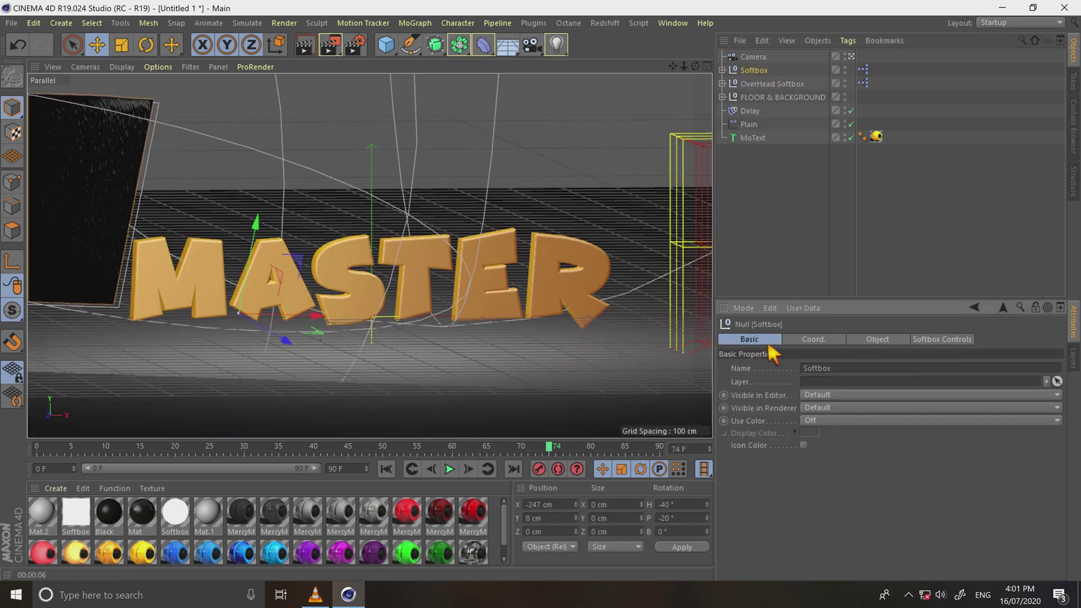
click(912, 340)
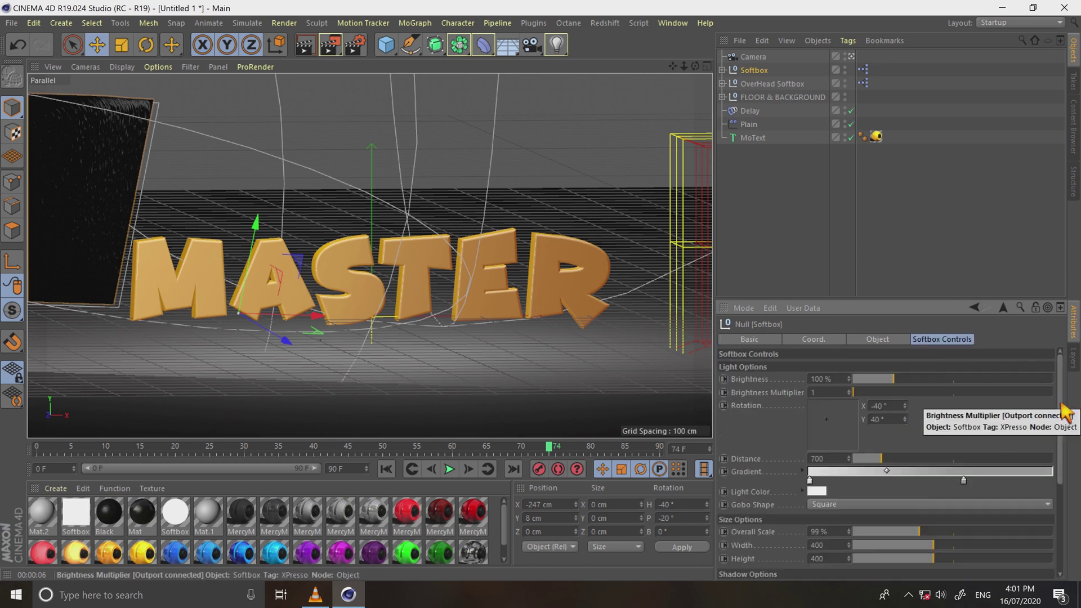
drag(1060, 405, 1069, 512)
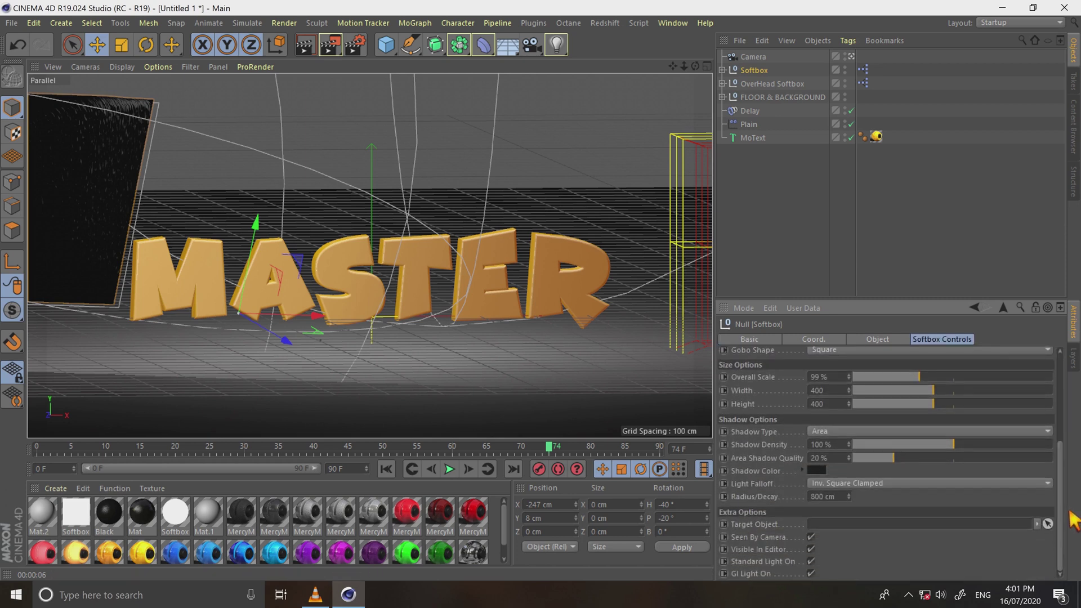
click(811, 537)
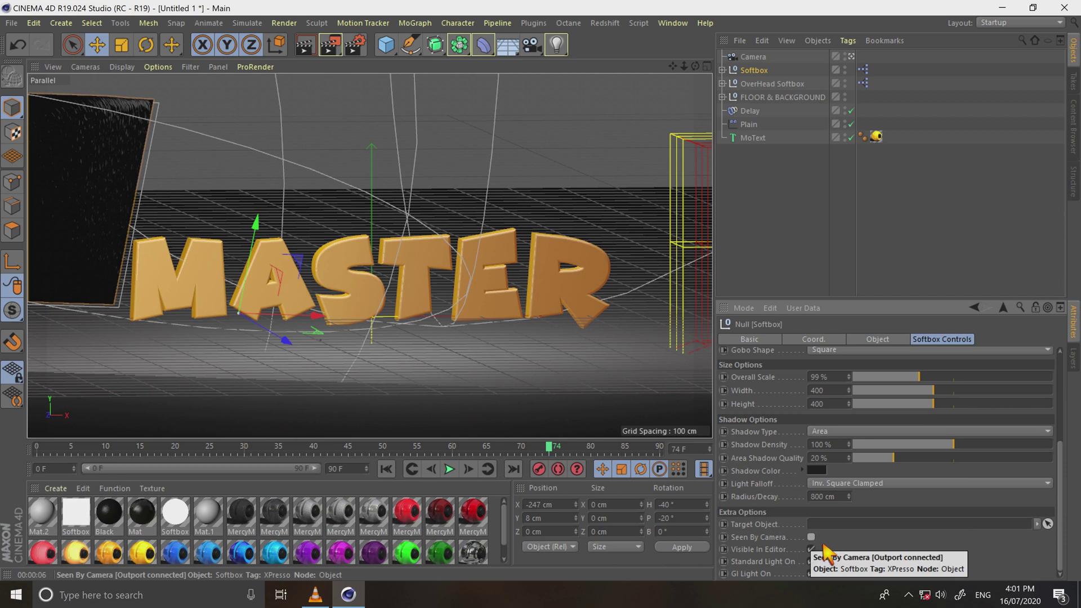
click(305, 45)
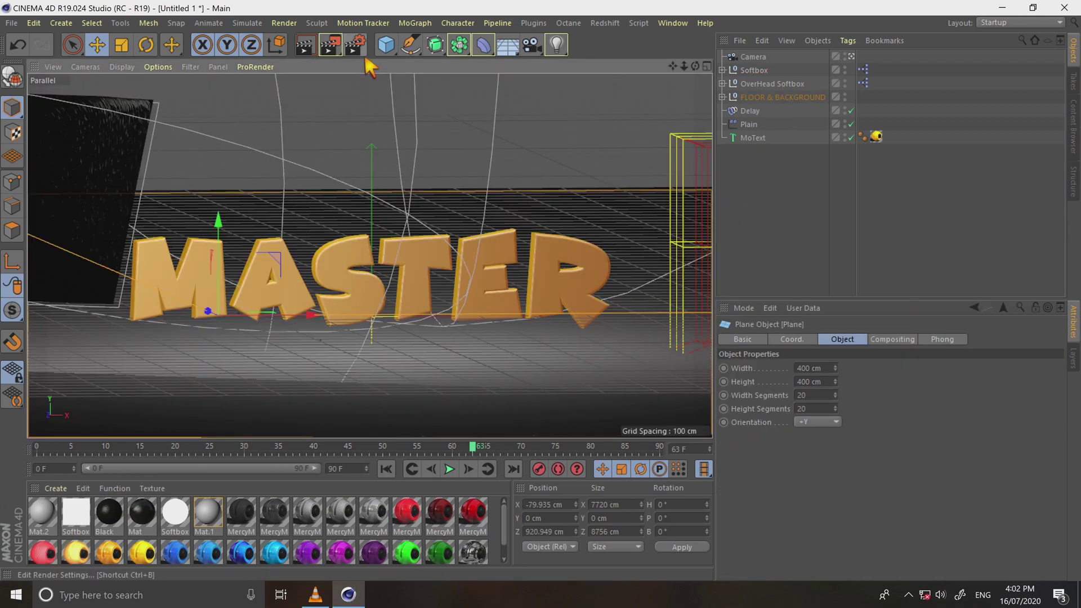
Add the Ambient Occlusion and Global Illumination effects to the render settings
click(363, 54)
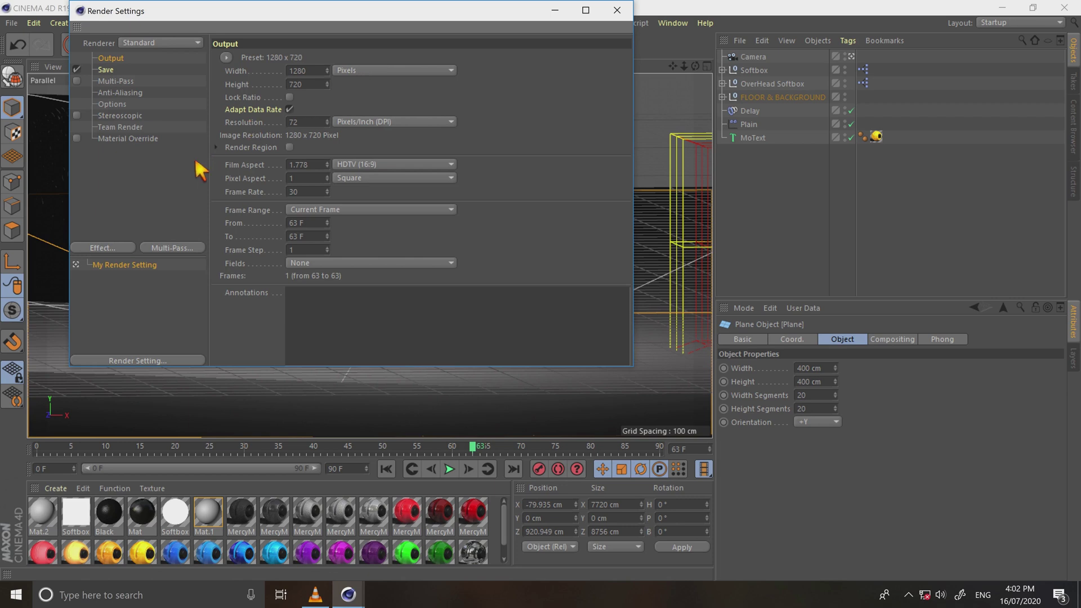
click(126, 250)
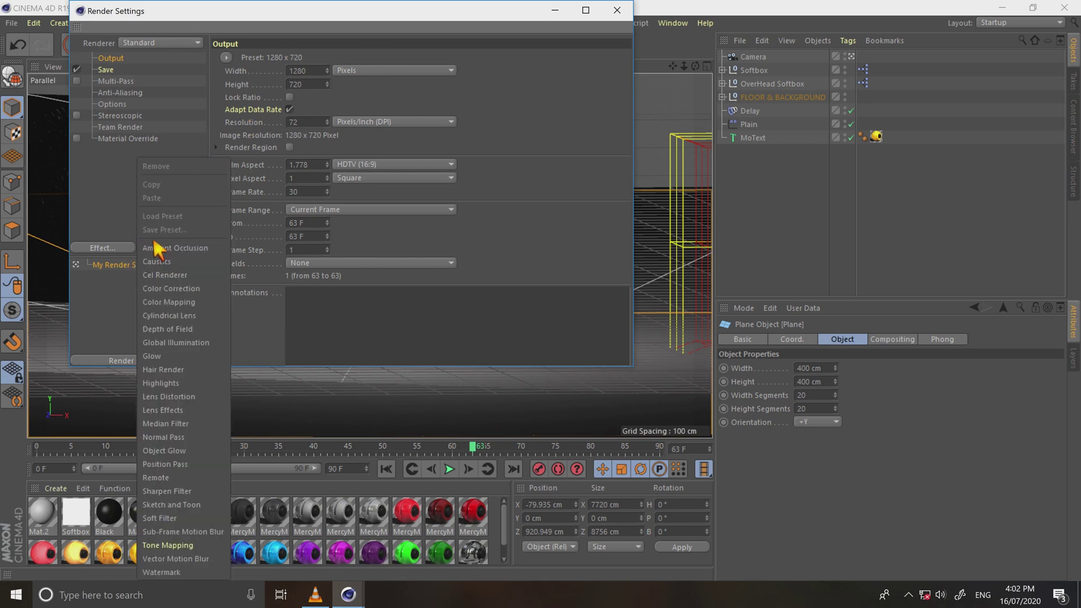
click(169, 261)
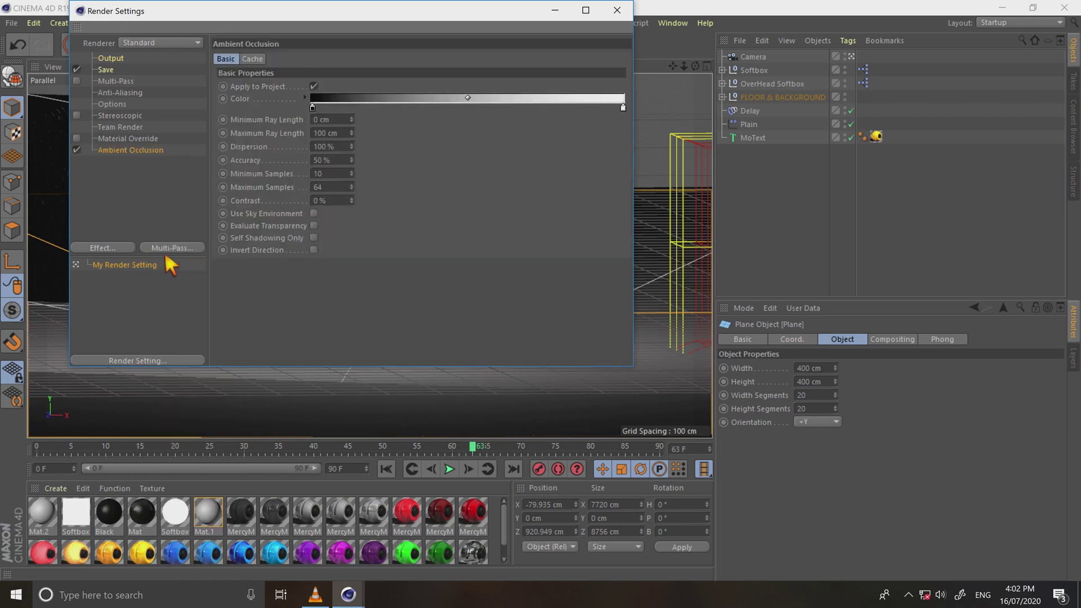
click(127, 251)
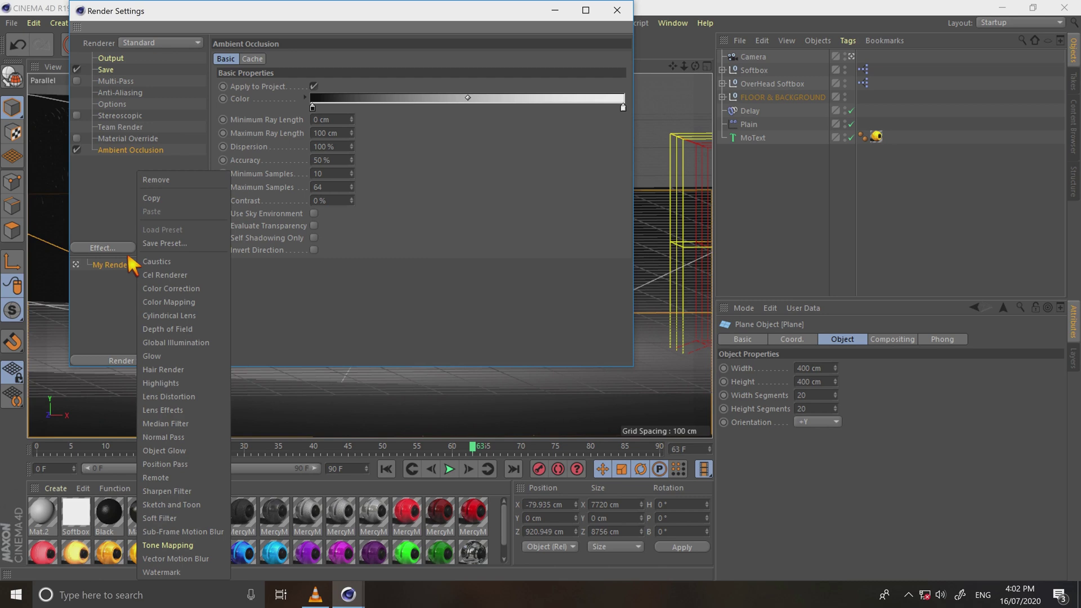
click(180, 342)
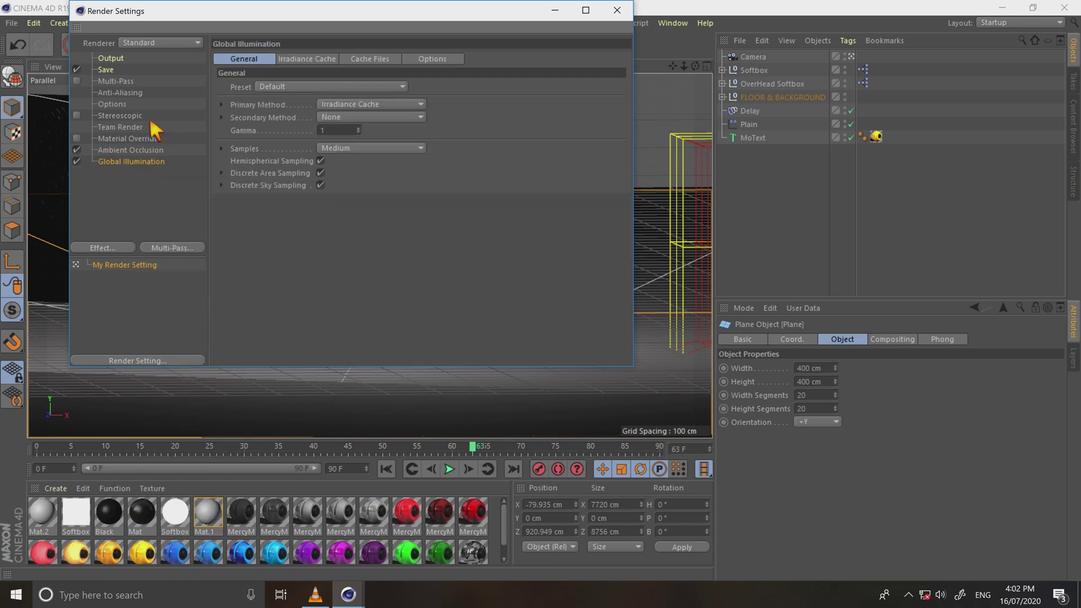
Set the render's anti-aliasing to Best
click(119, 92)
click(379, 59)
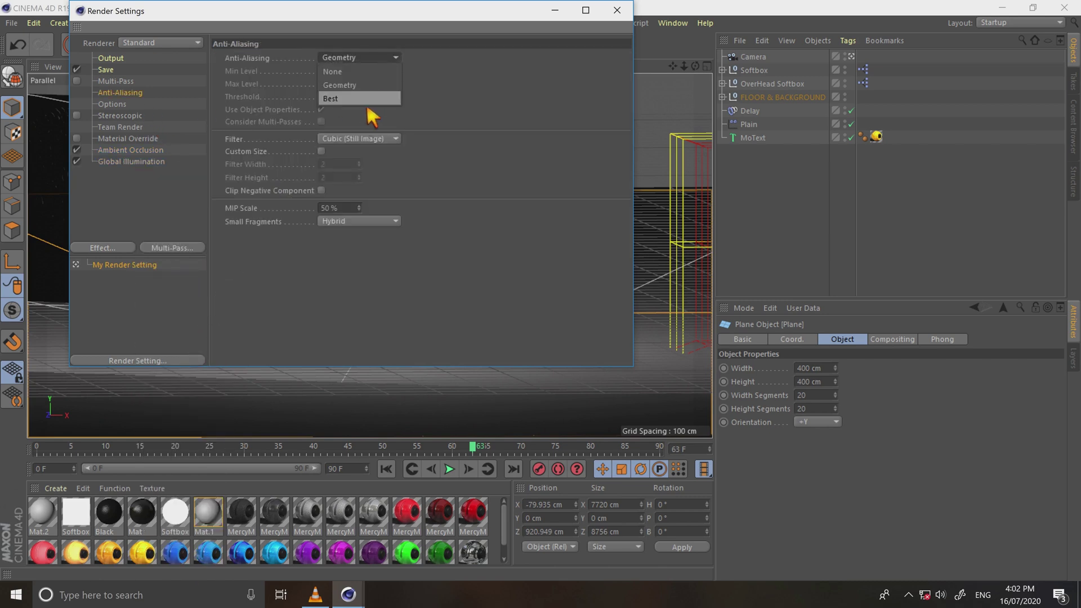
click(367, 102)
Change the output frame range from the current frame only to frames 0 through 70
click(138, 63)
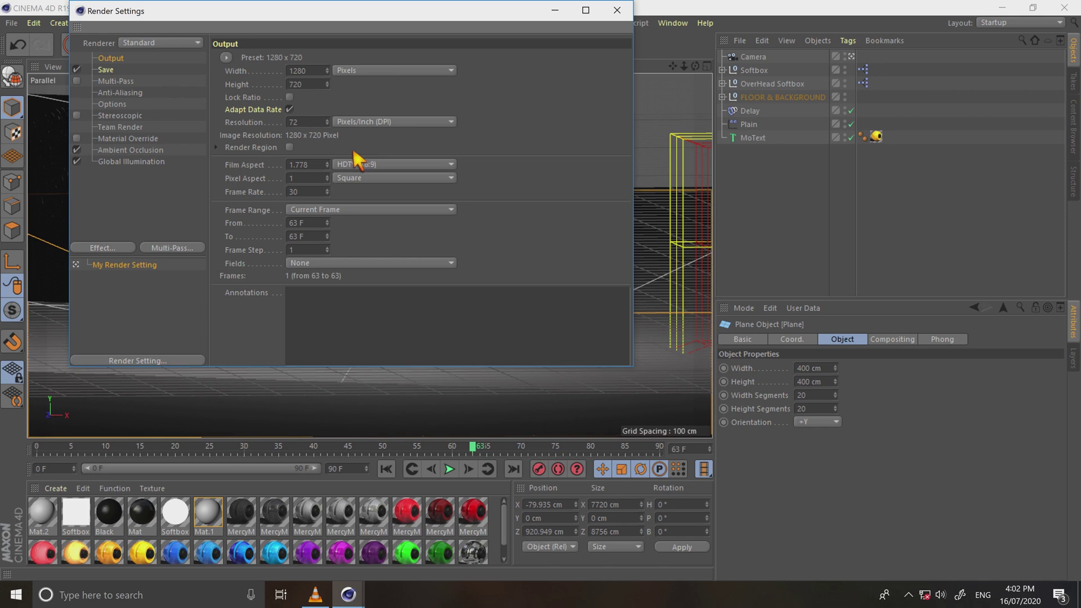
click(360, 209)
click(338, 266)
drag(310, 224, 287, 236)
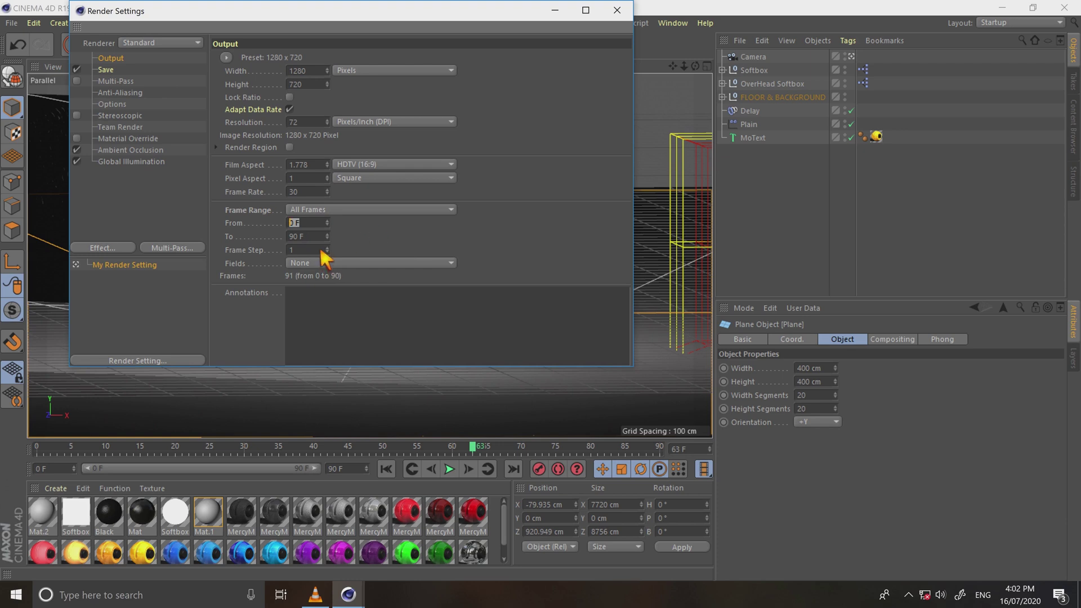
key(Tab)
text(70)
Set the save format of the rendered images to JPG
click(127, 71)
click(353, 100)
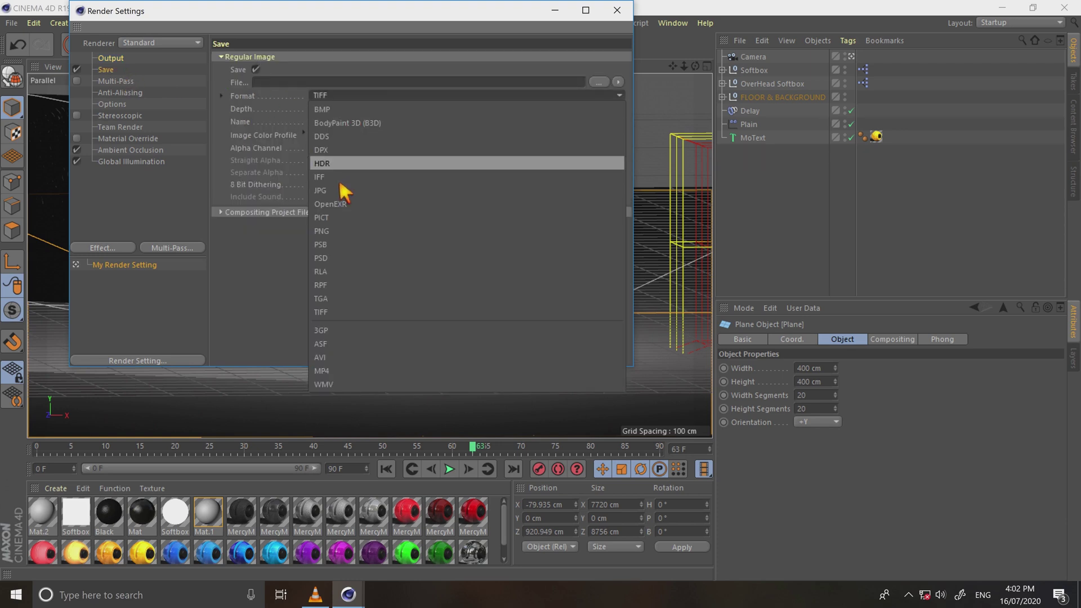
click(345, 205)
Choose the render output location by creating a folder named Render7 inside RENDER FINAL and opening it
click(598, 82)
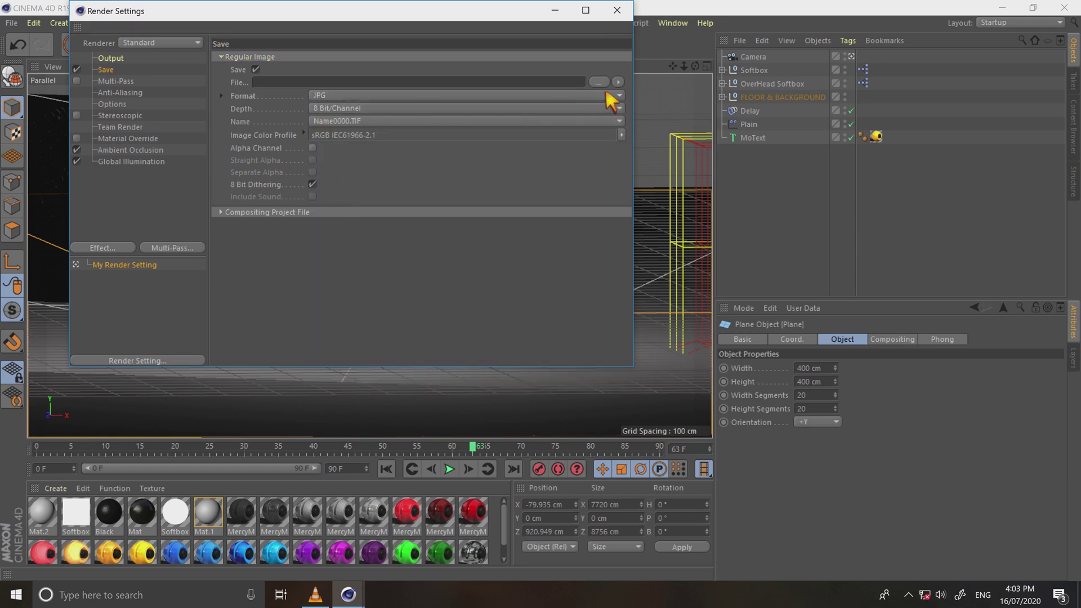
click(265, 55)
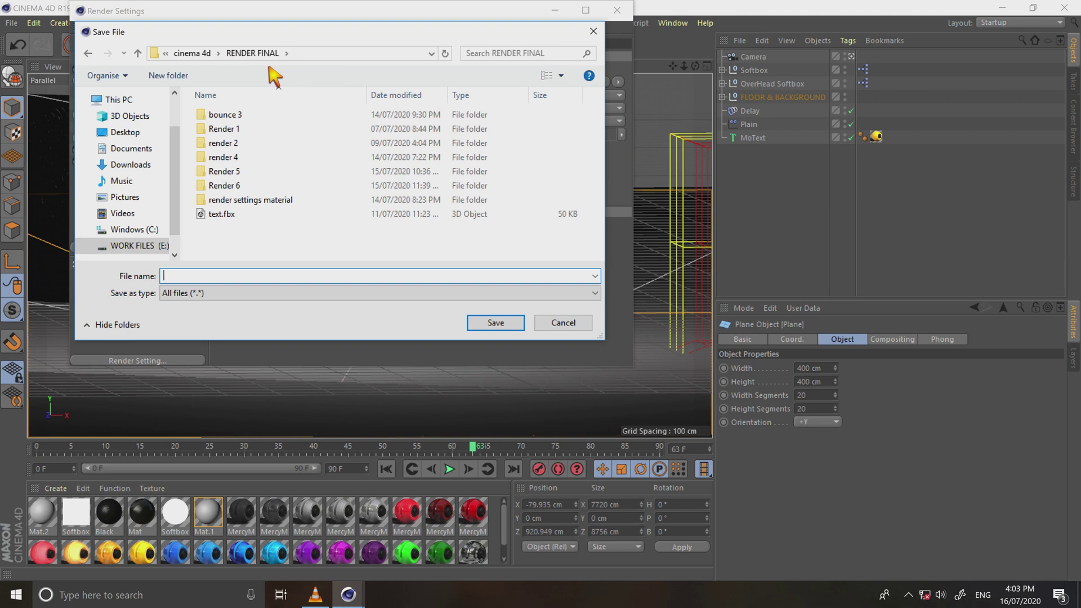
right_click(263, 246)
mouse_move(186, 363)
click(278, 363)
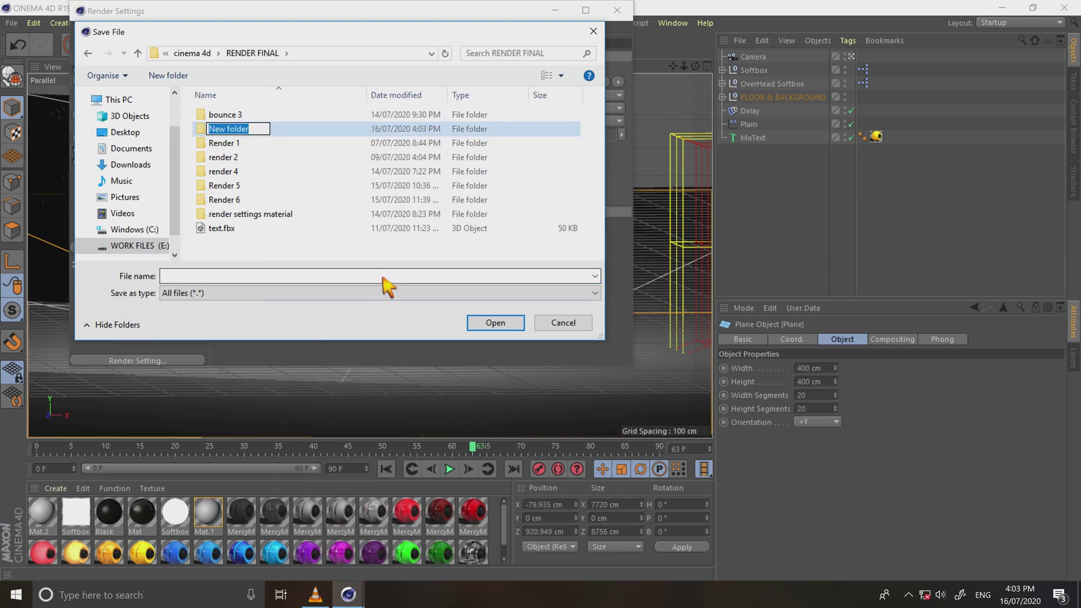
text(Render7)
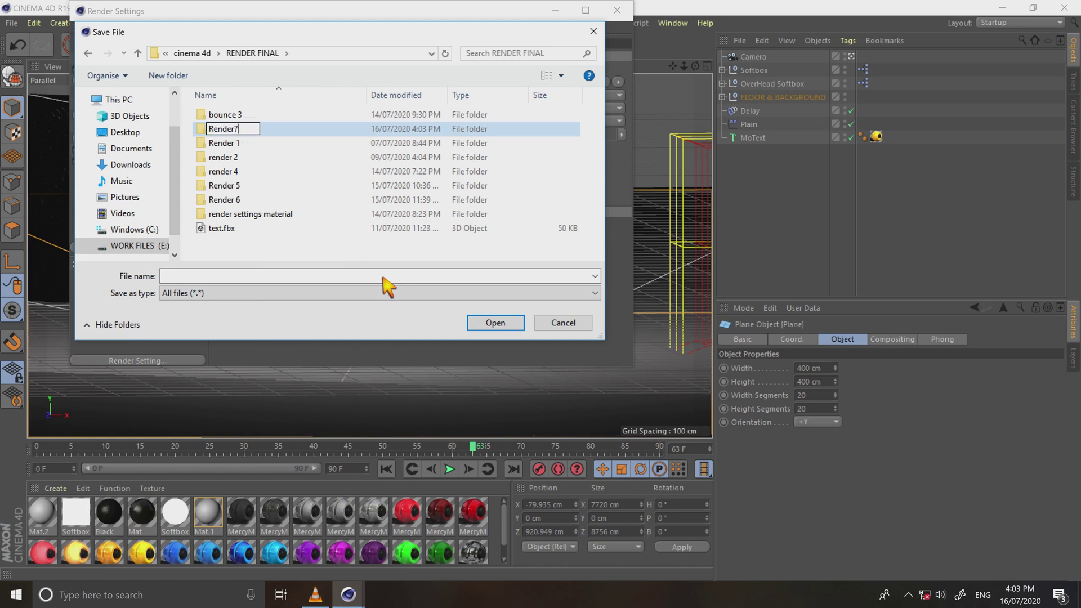
key(Return)
click(484, 324)
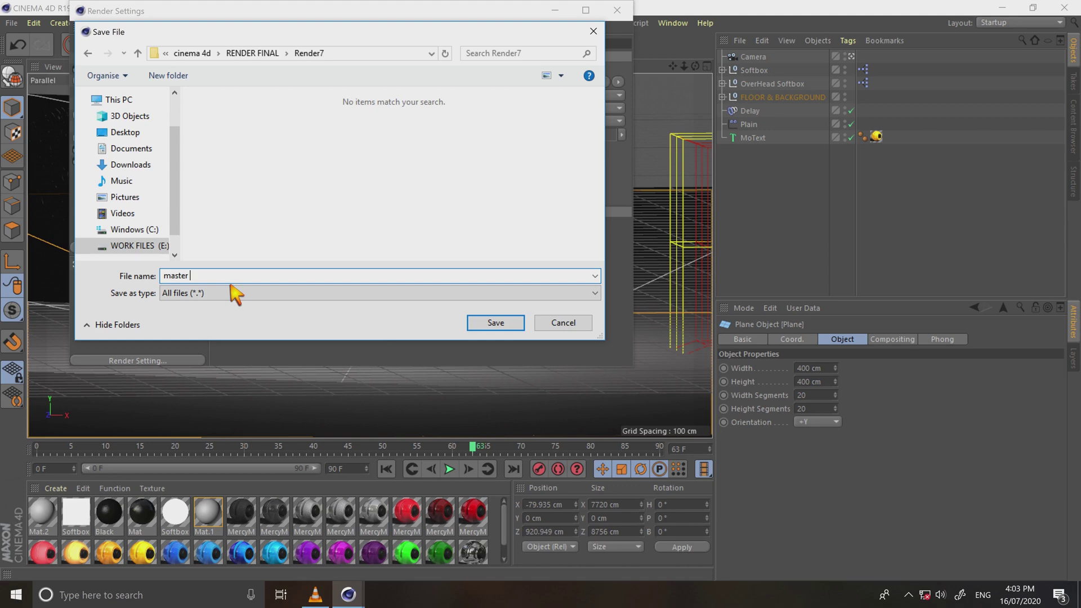
Name the output file "master 7", save the path and close the render settings
text(7)
click(494, 323)
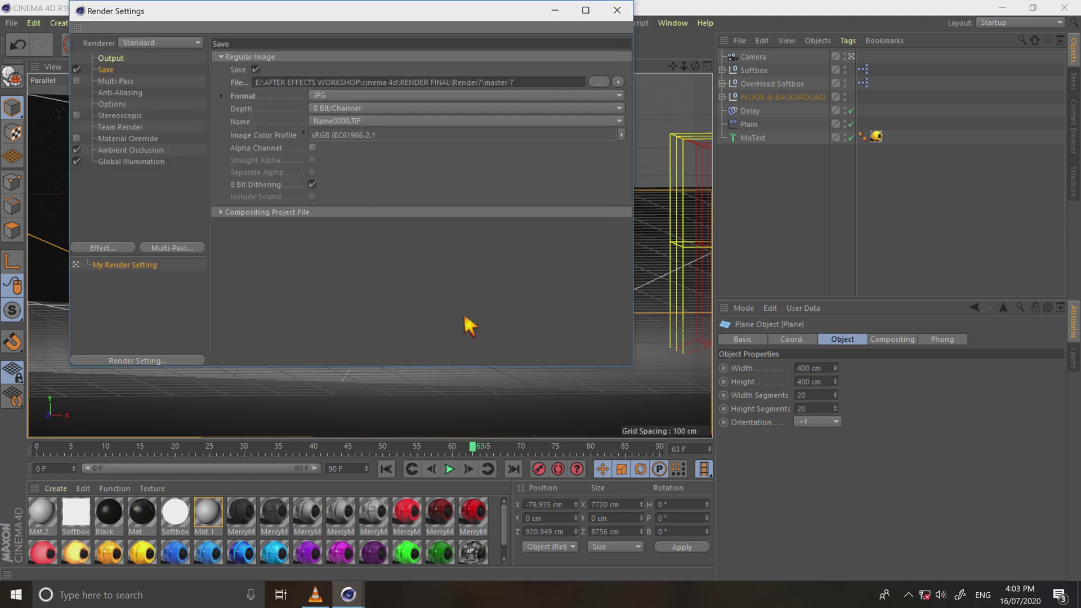
click(629, 17)
Render the animation to the Picture Viewer and show the master 7 image files in File Explorer
click(337, 49)
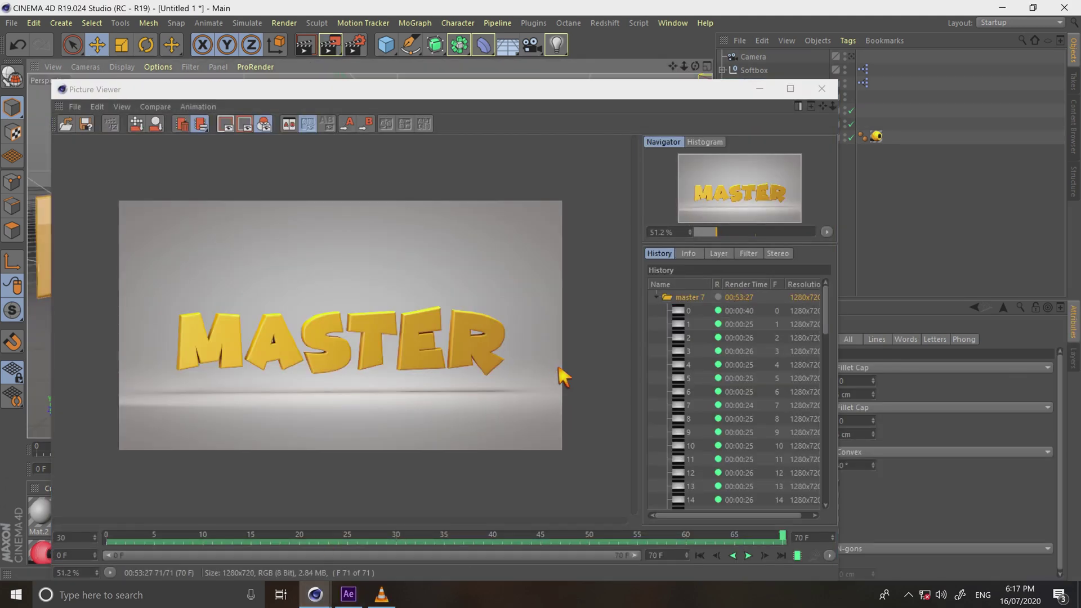
drag(825, 471, 843, 287)
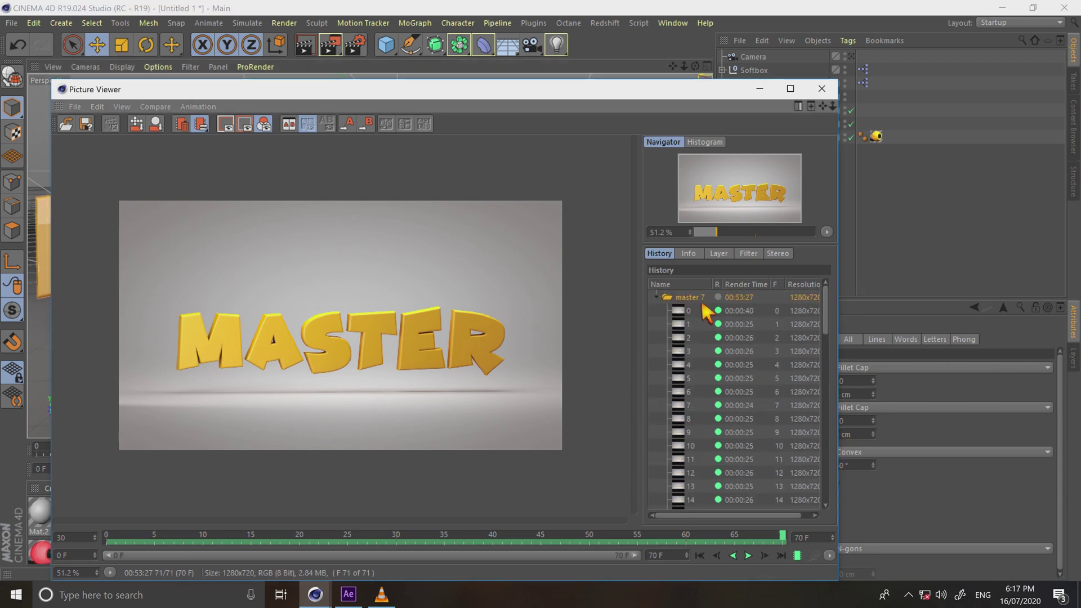
right_click(707, 312)
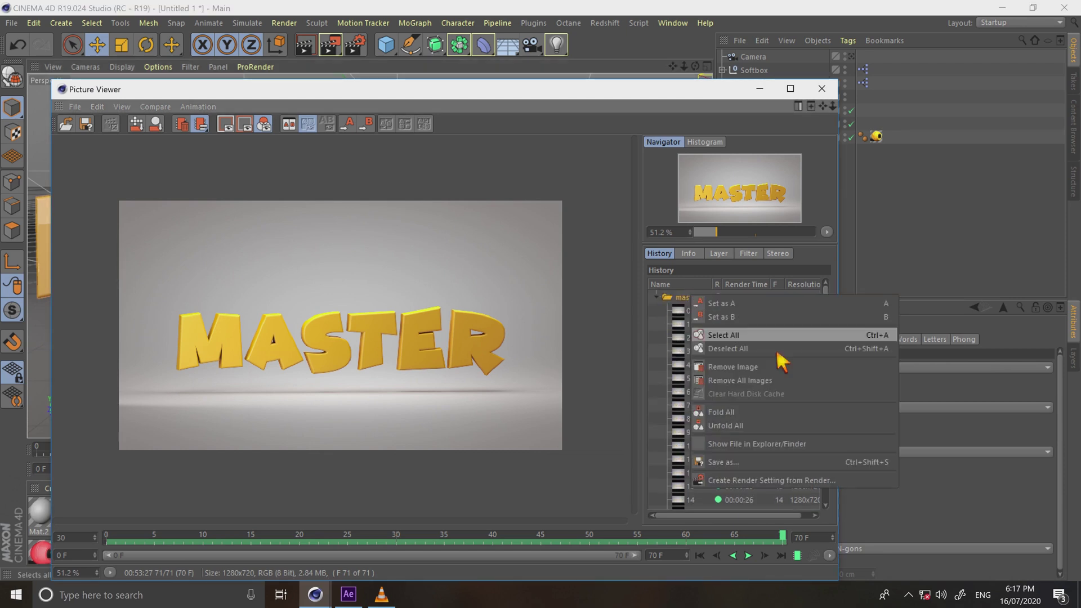
click(763, 449)
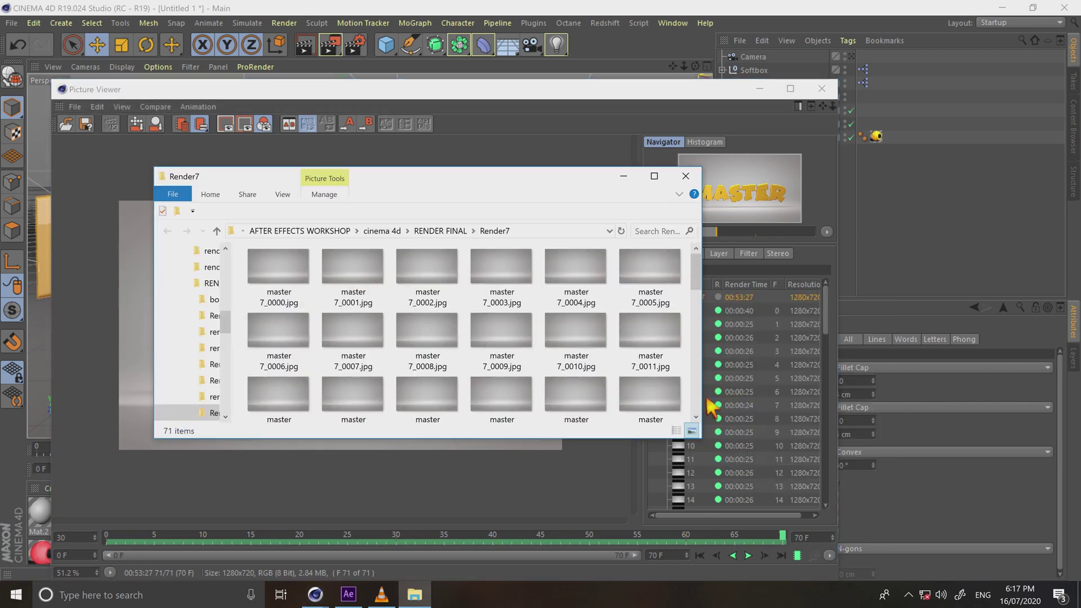
Enlarge the Render7 folder window and look over the rendered master 7 image sequence
click(654, 175)
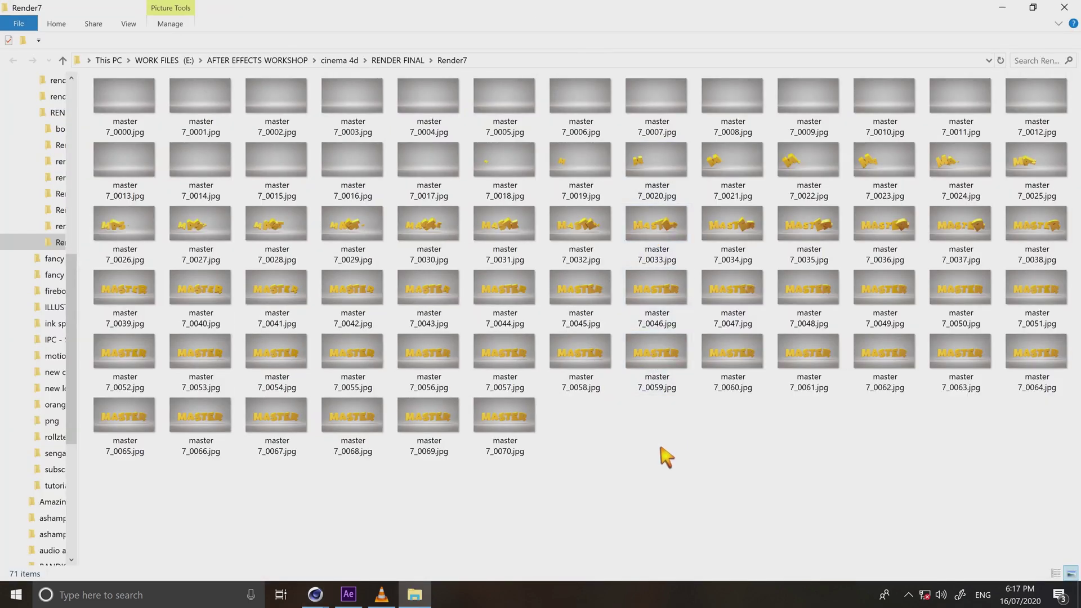
click(149, 127)
click(609, 450)
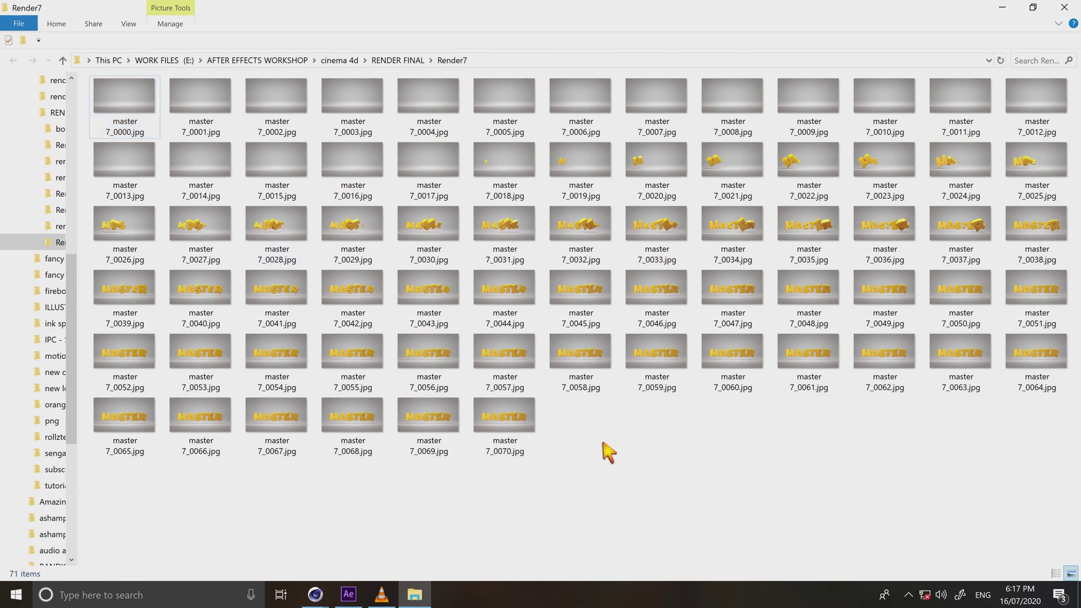
Switch to After Effects and create a new composition with the HDV/HDTV 720 29.97 preset and a frame rate of 30
click(350, 594)
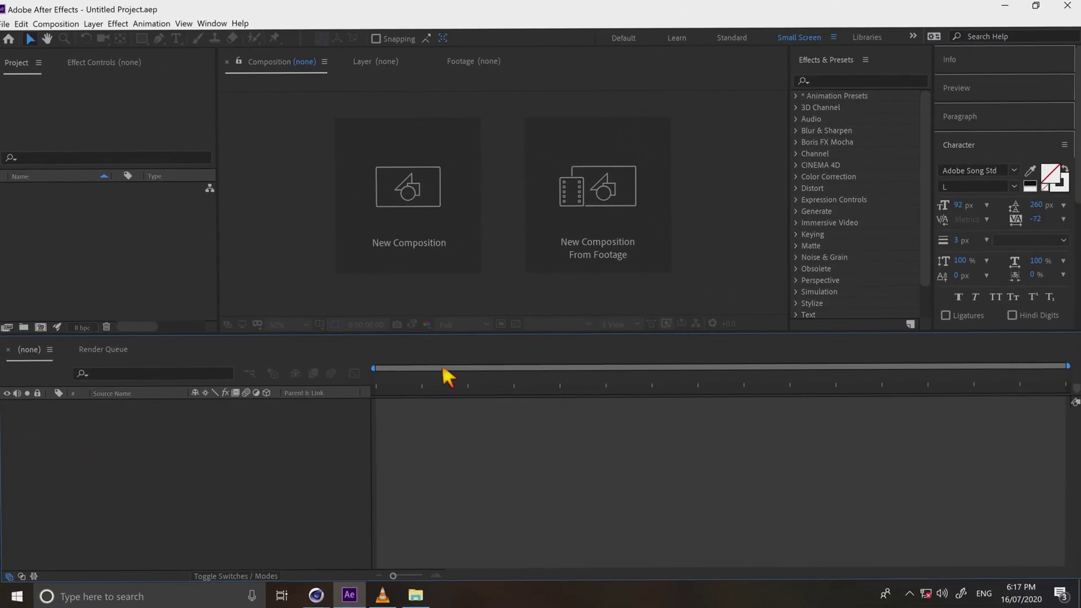
click(434, 210)
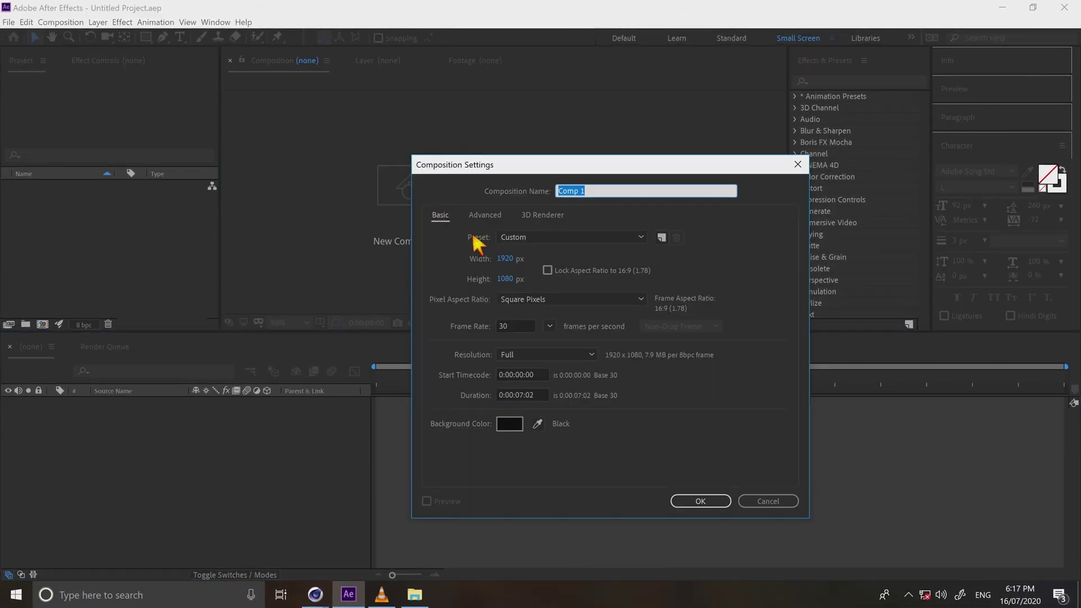
click(584, 239)
scroll(596, 354, down, 5)
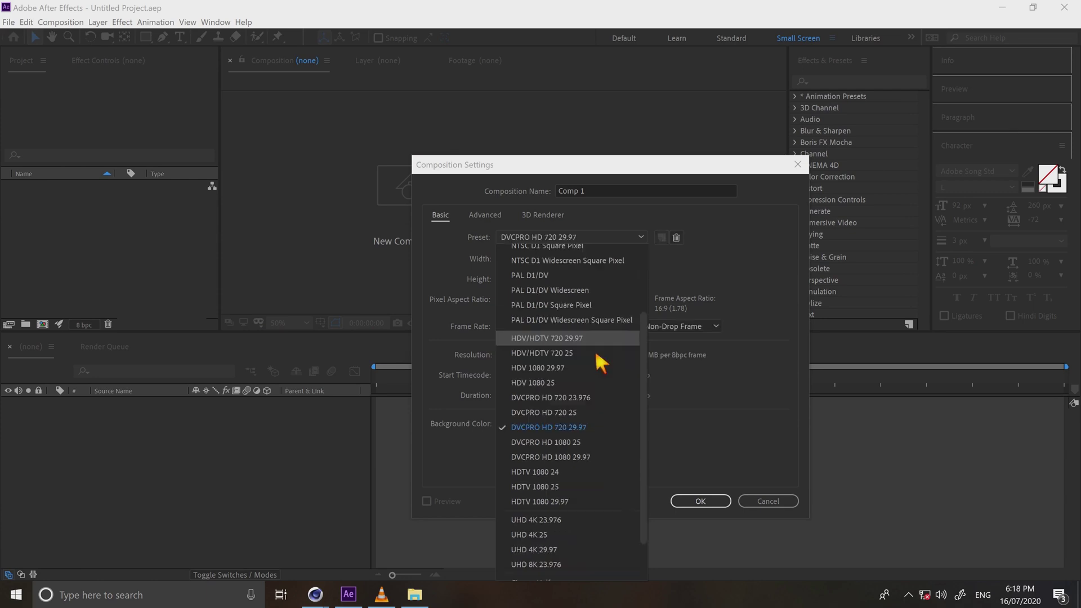
click(595, 345)
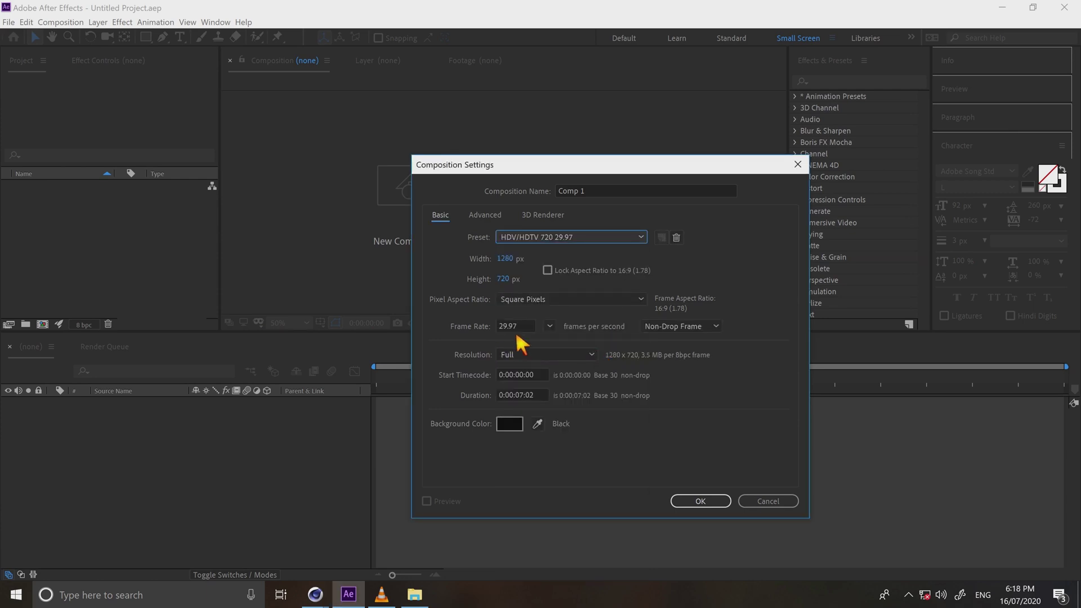
click(509, 327)
text(3)
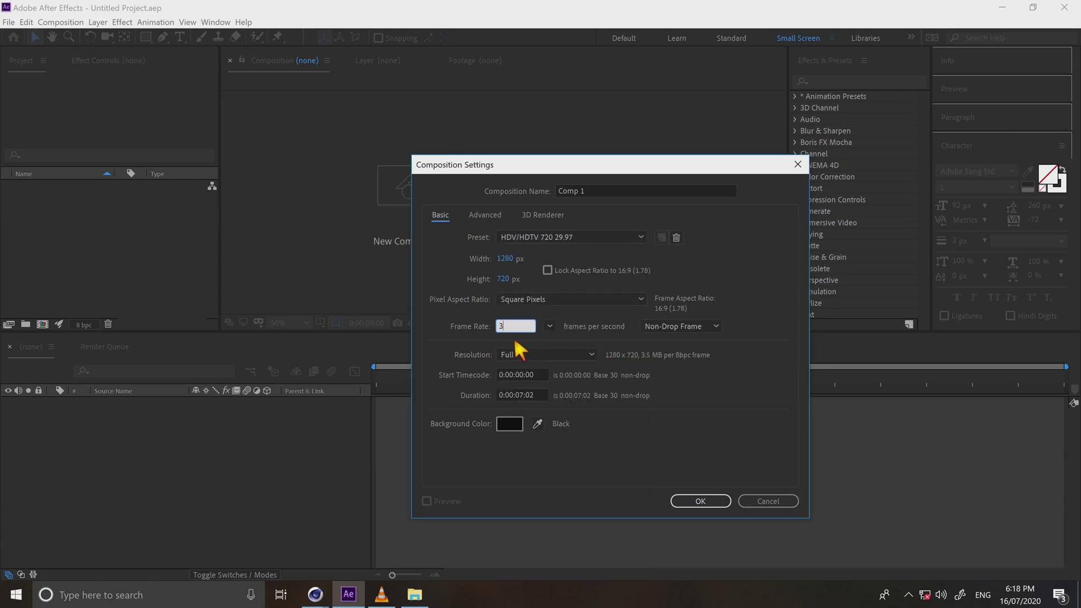
text(0)
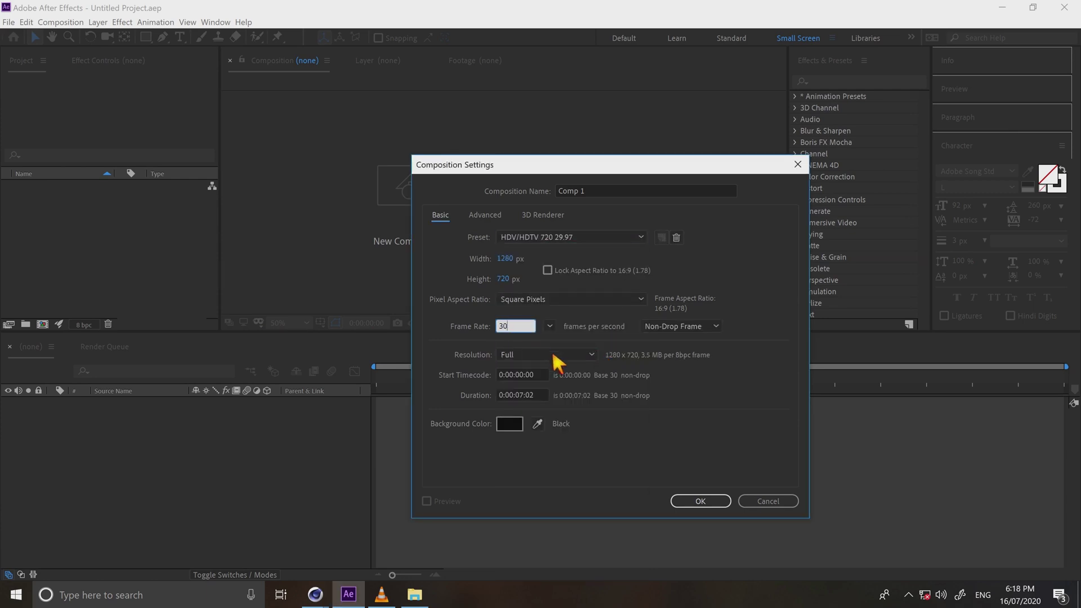
click(709, 505)
scroll(568, 228, down, 1)
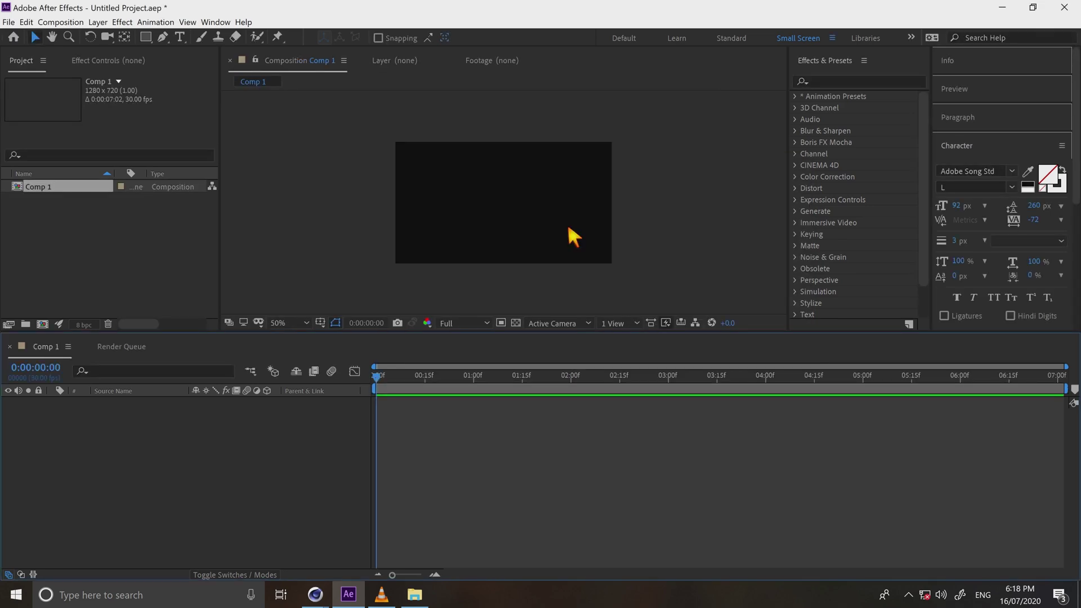
Import master 7_0000.jpg from the Render7 folder as footage with the ImporterJPEG Sequence option enabled
click(137, 249)
right_click(136, 248)
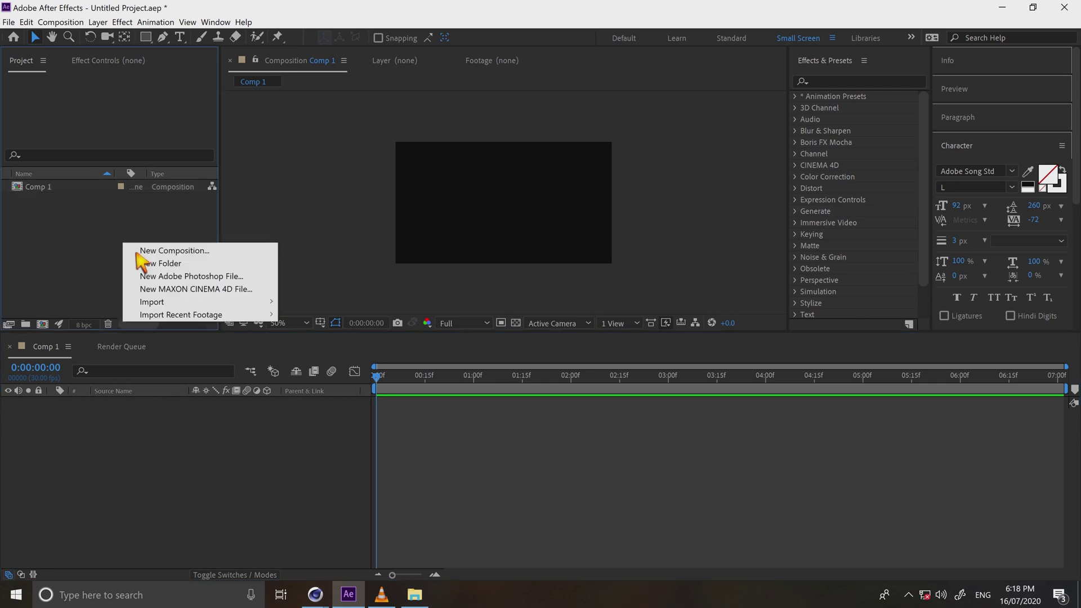
mouse_move(151, 304)
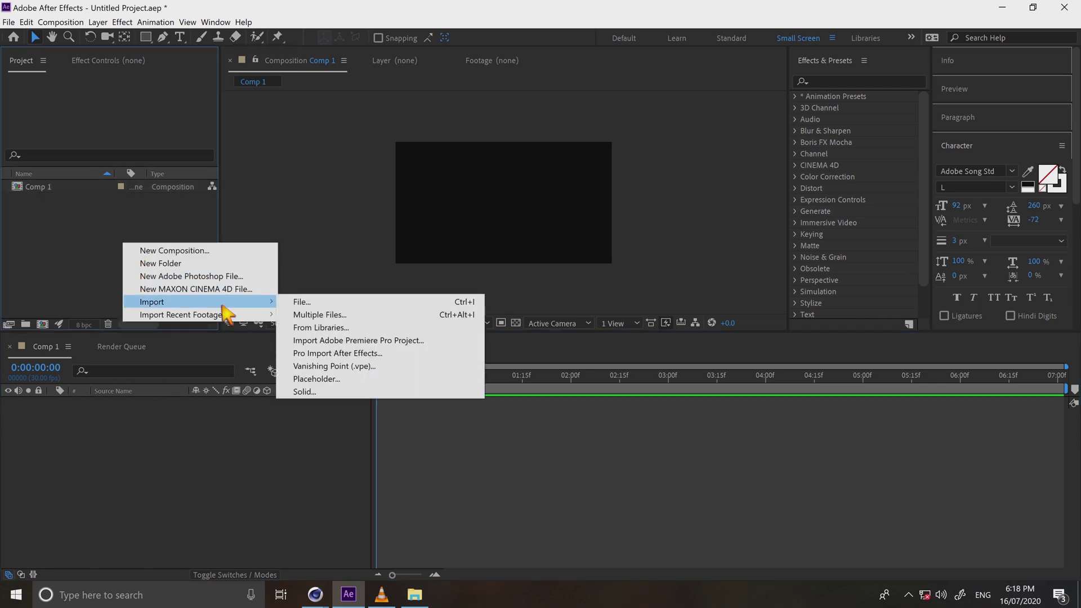
click(304, 307)
double_click(236, 221)
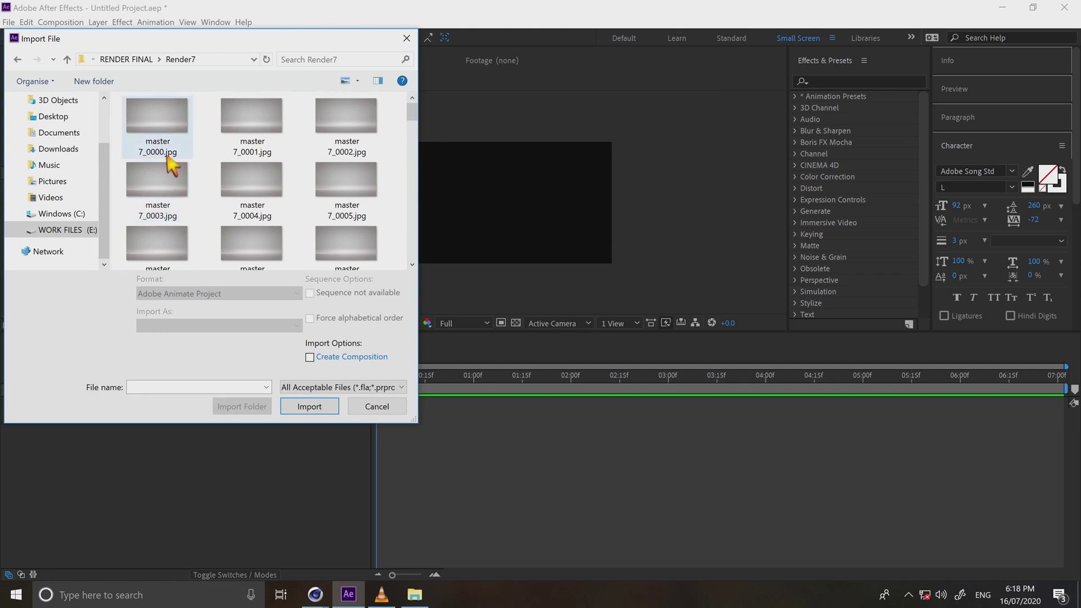
click(174, 144)
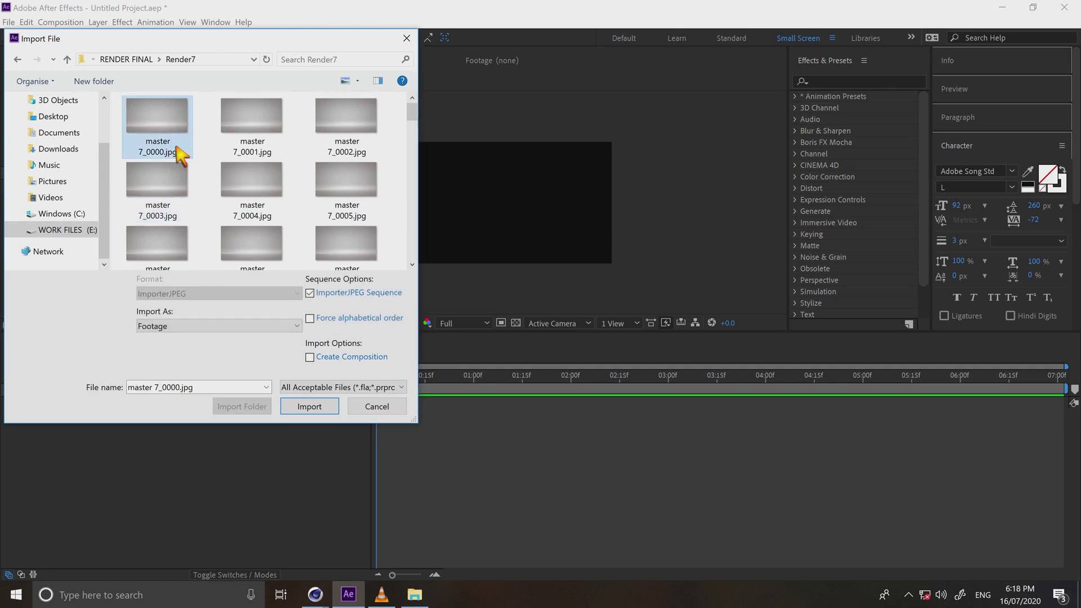
click(179, 151)
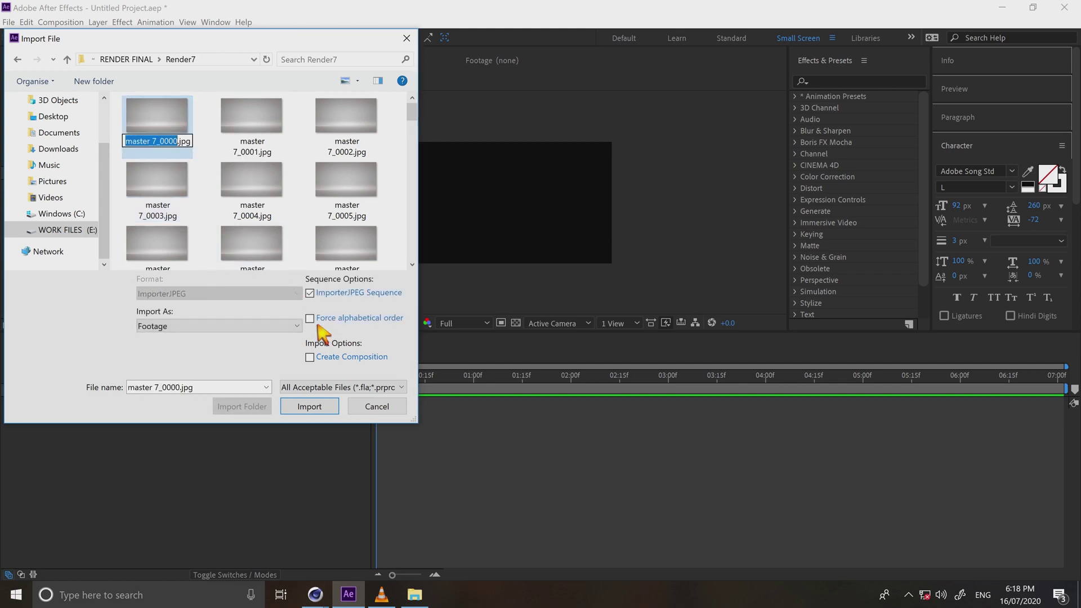
click(325, 409)
click(325, 409)
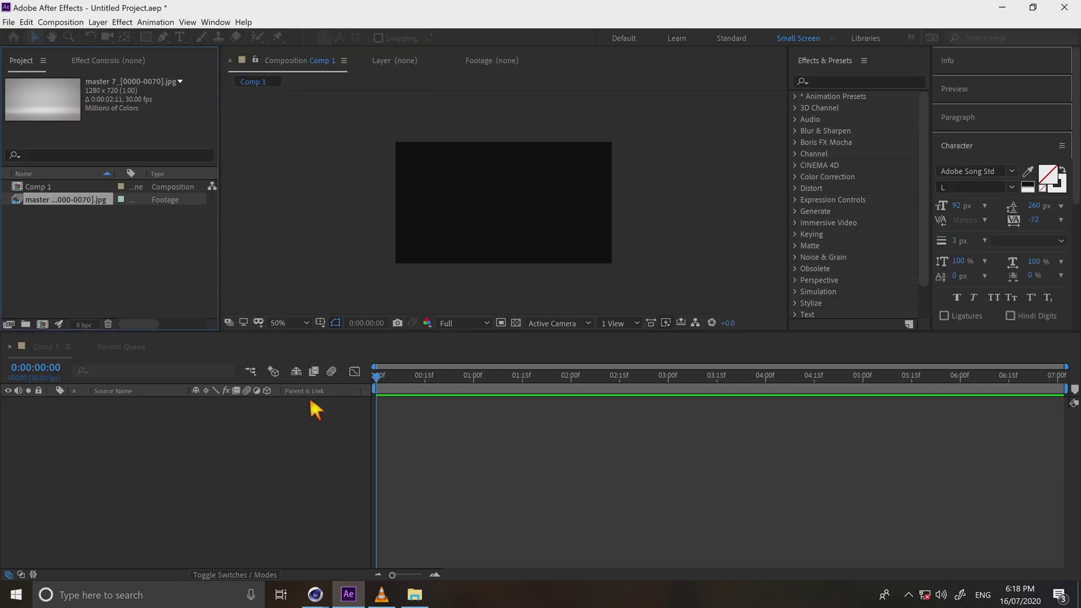
click(162, 271)
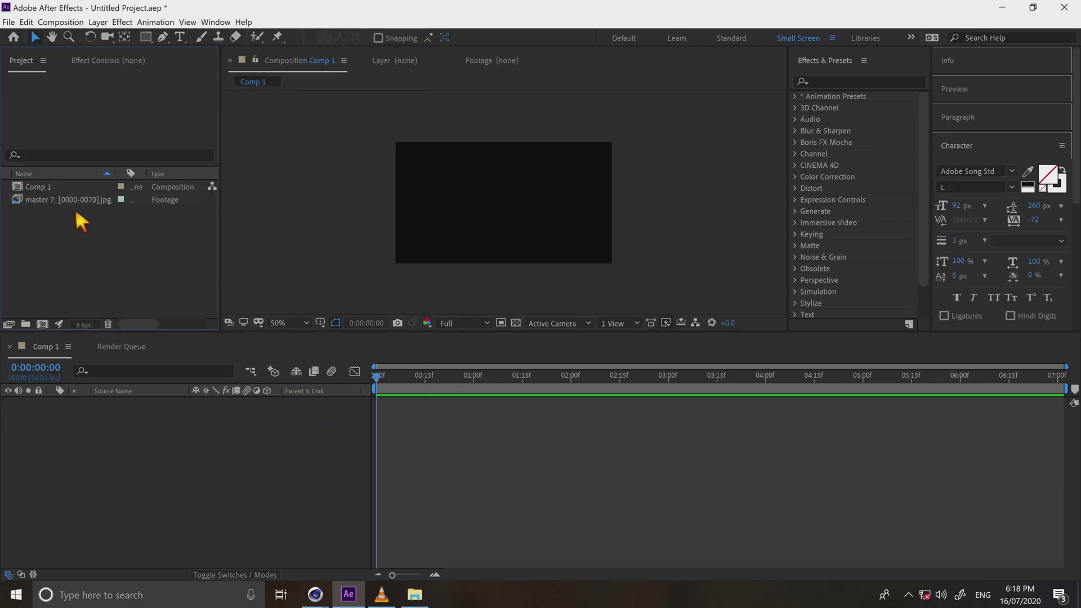
Add the master 7 image sequence to Comp 1 as a layer and play it from the start
drag(75, 204, 137, 425)
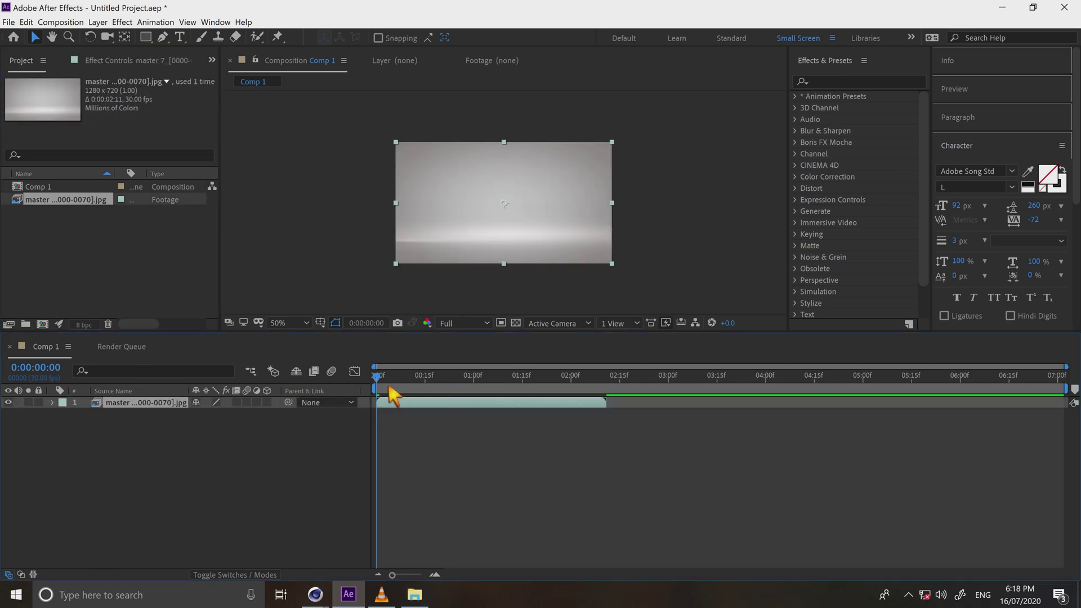
mouse_move(389, 387)
mouse_down()
mouse_move(579, 395)
mouse_move(381, 397)
mouse_up()
click(688, 437)
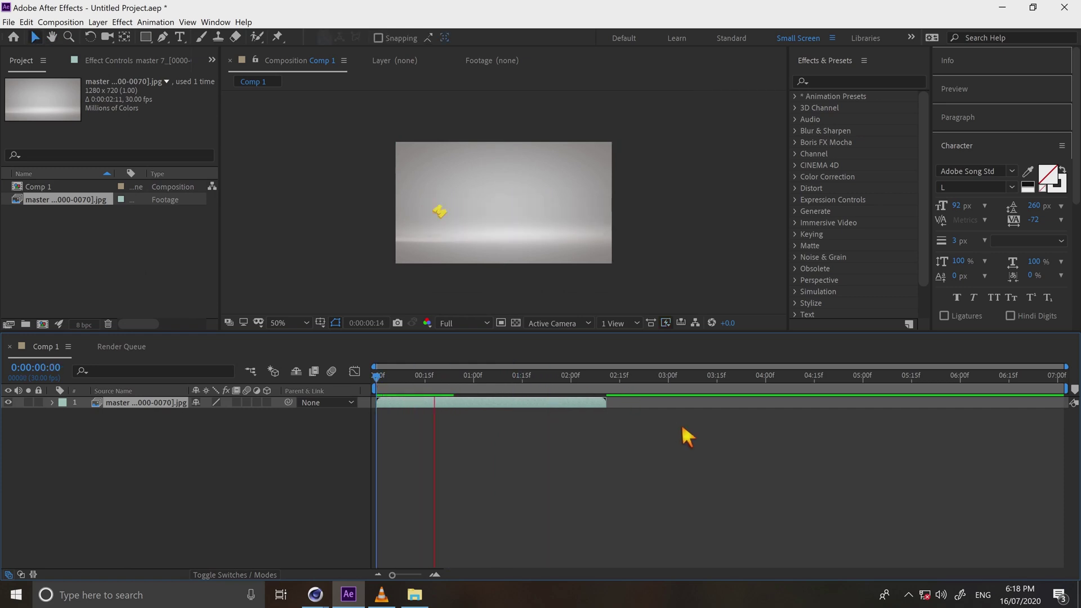
Stop playback at the clip's end, 0:00:02:10, end the work area there and trim the composition to the work area
key(space)
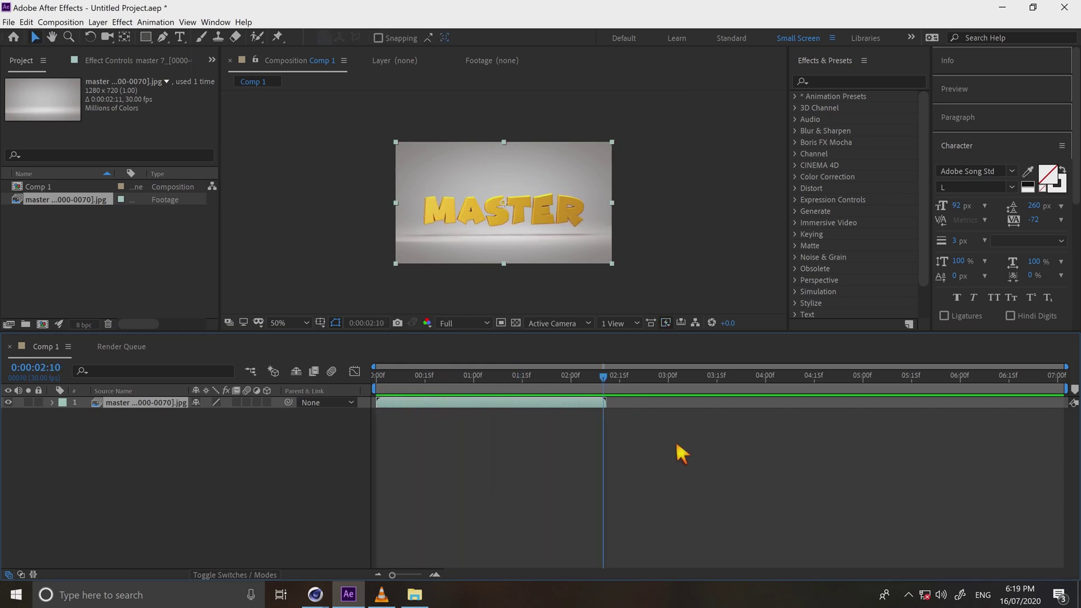
key(n)
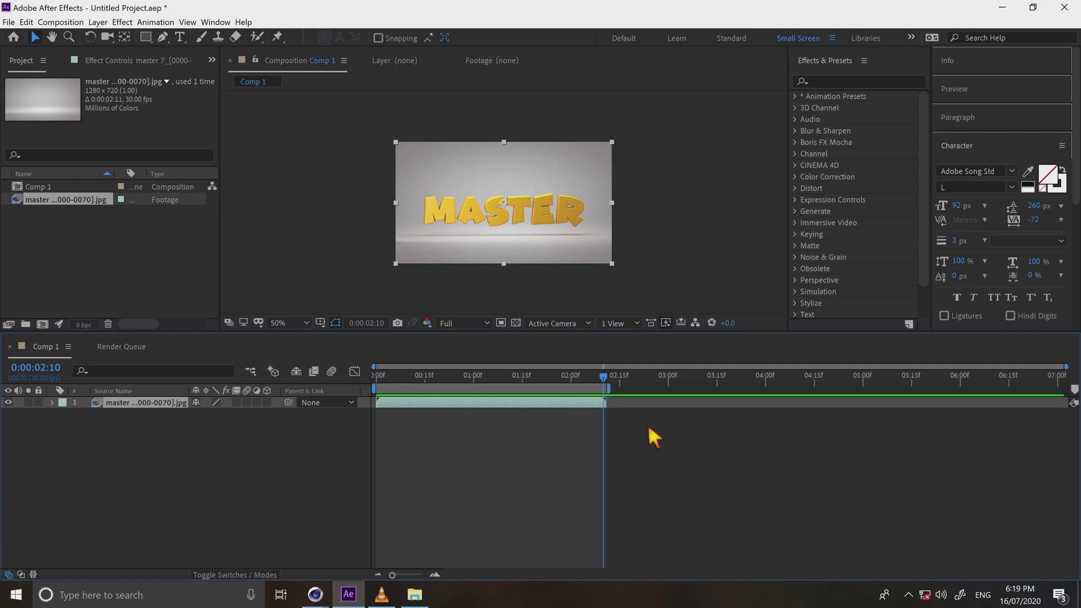
right_click(606, 401)
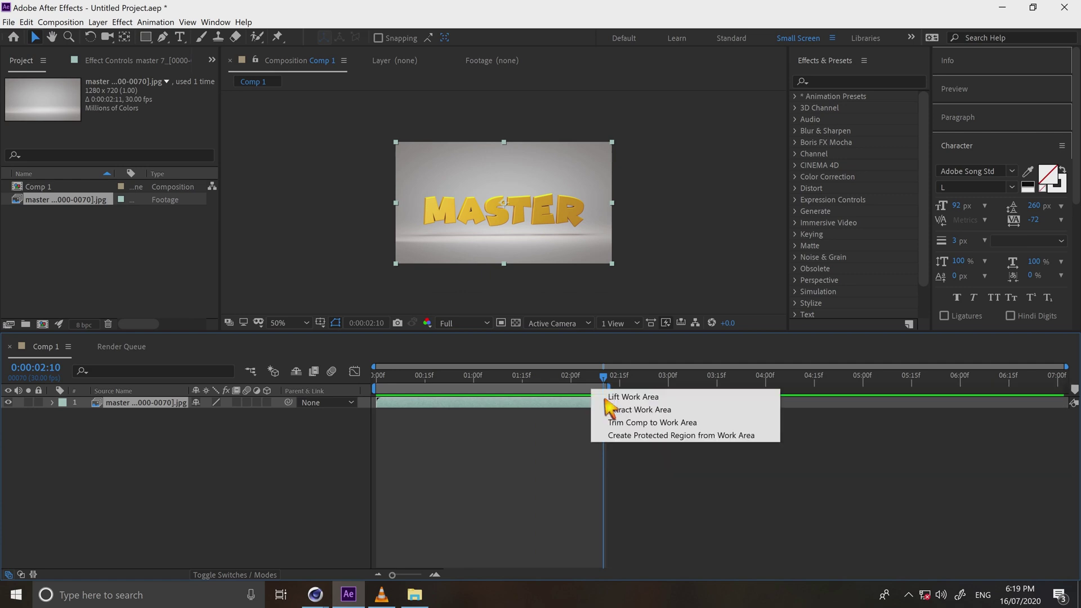
click(642, 427)
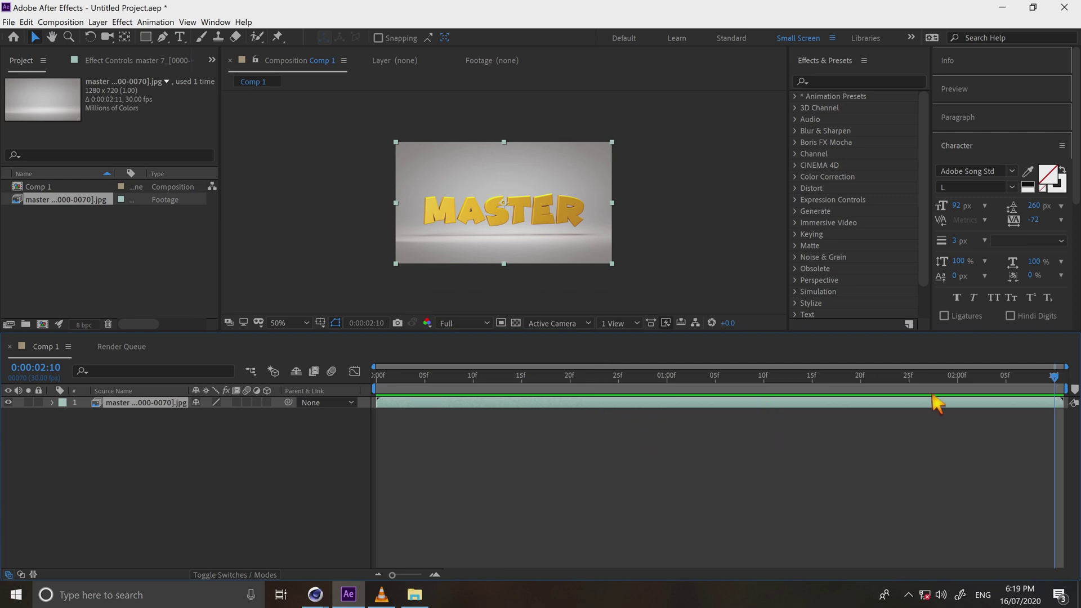
click(739, 264)
Search the effects for "levels" and apply the Levels effect to the master 7 layer
click(844, 84)
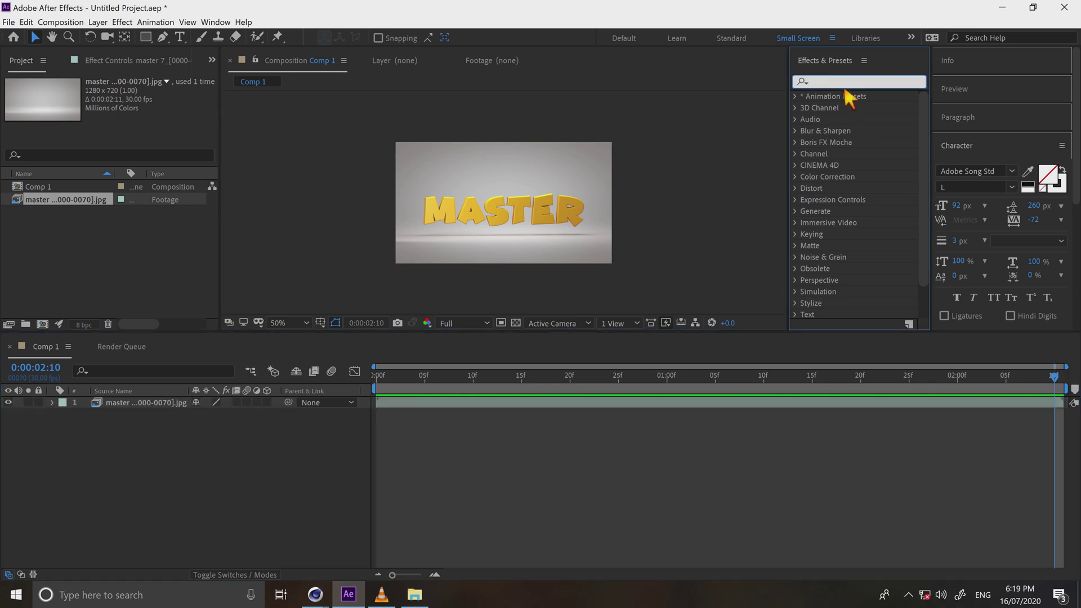
text(le)
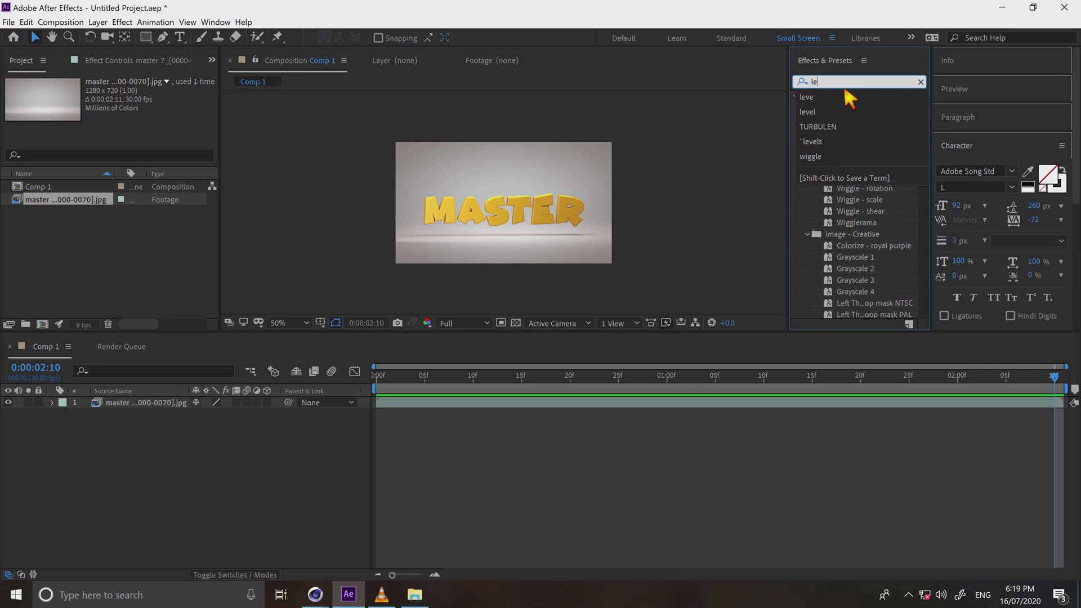
text(vels)
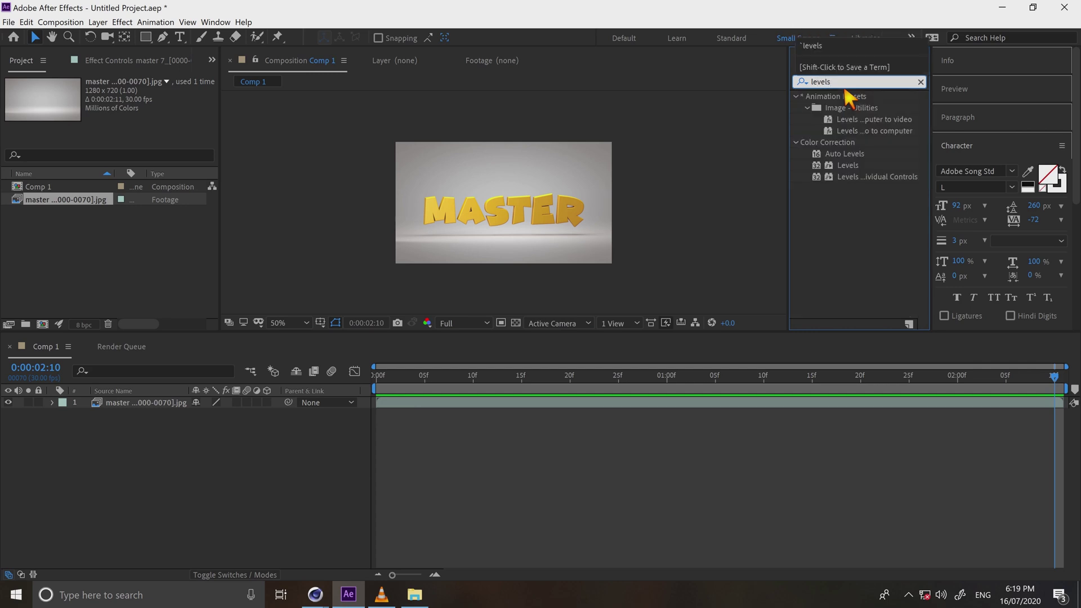
click(859, 239)
drag(847, 166, 133, 411)
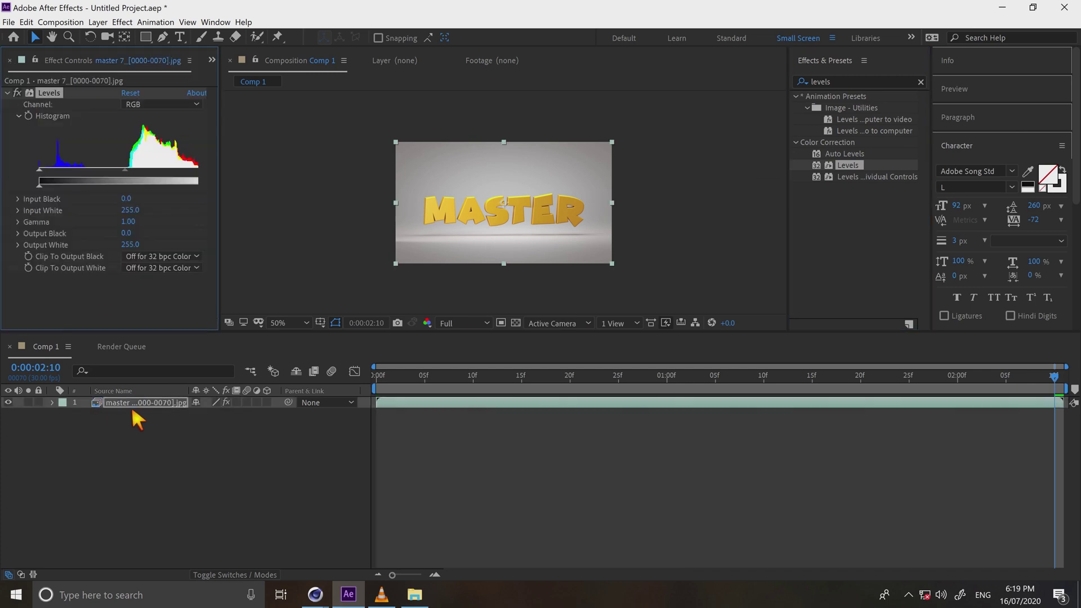
Set the Levels effect's Input Black to 54.0 and Gamma to 0.90 on the master 7 layer
key(period)
drag(58, 180, 84, 181)
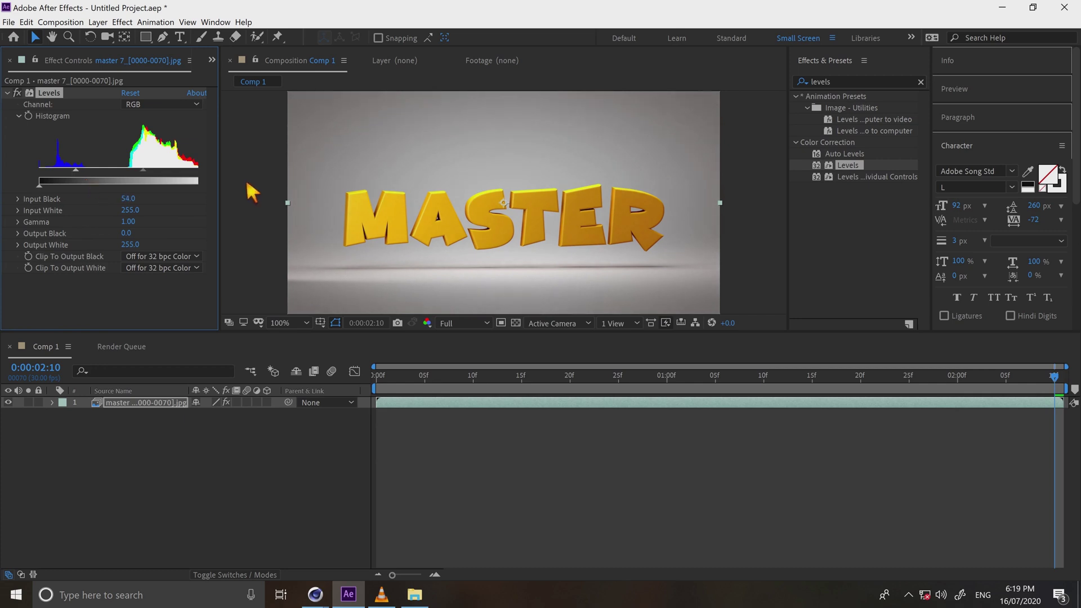
drag(156, 179, 164, 179)
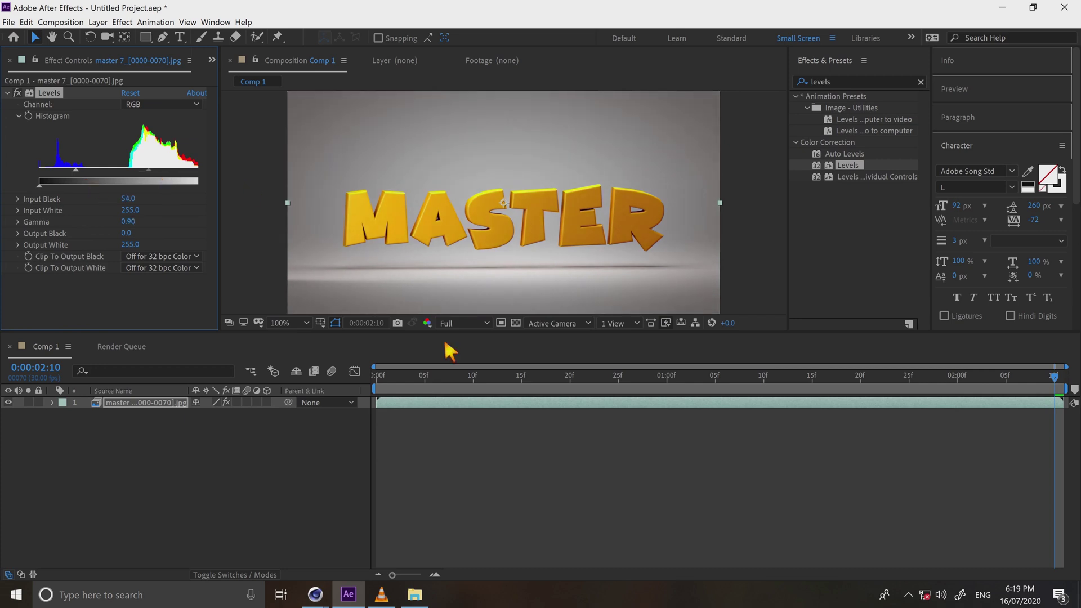
Preview the colour-corrected animation from its first frame in the maximized composition view, and restore the normal layout
key(grave)
key(period)
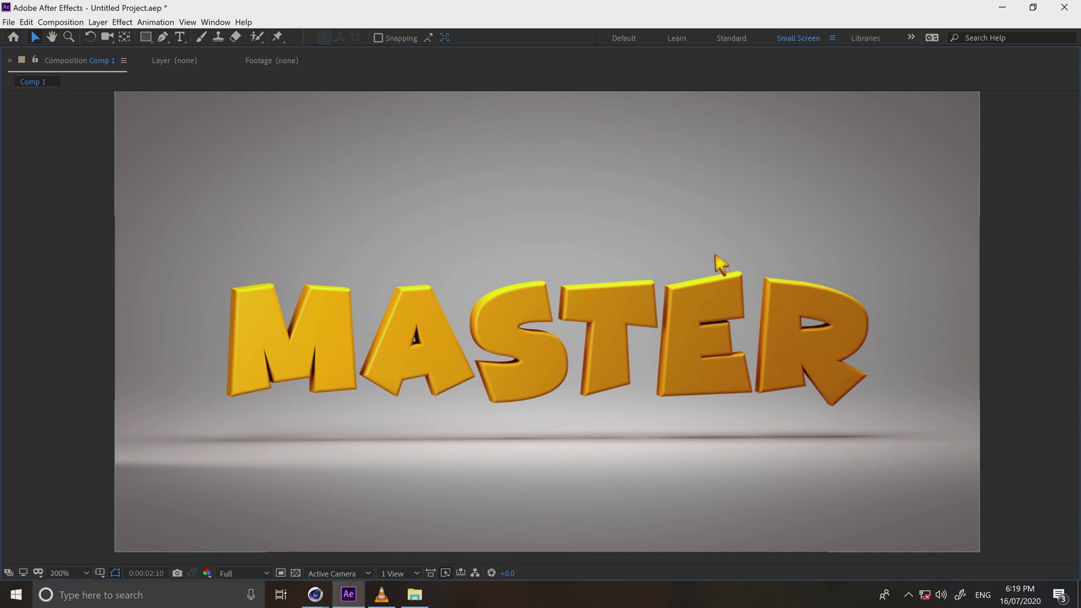
key(Home)
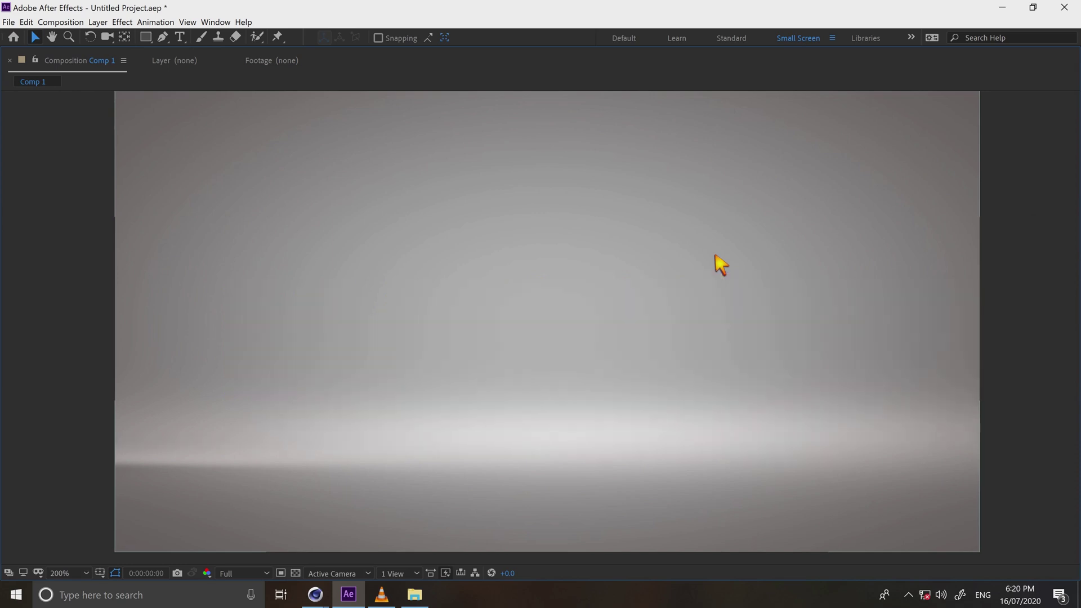
key(space)
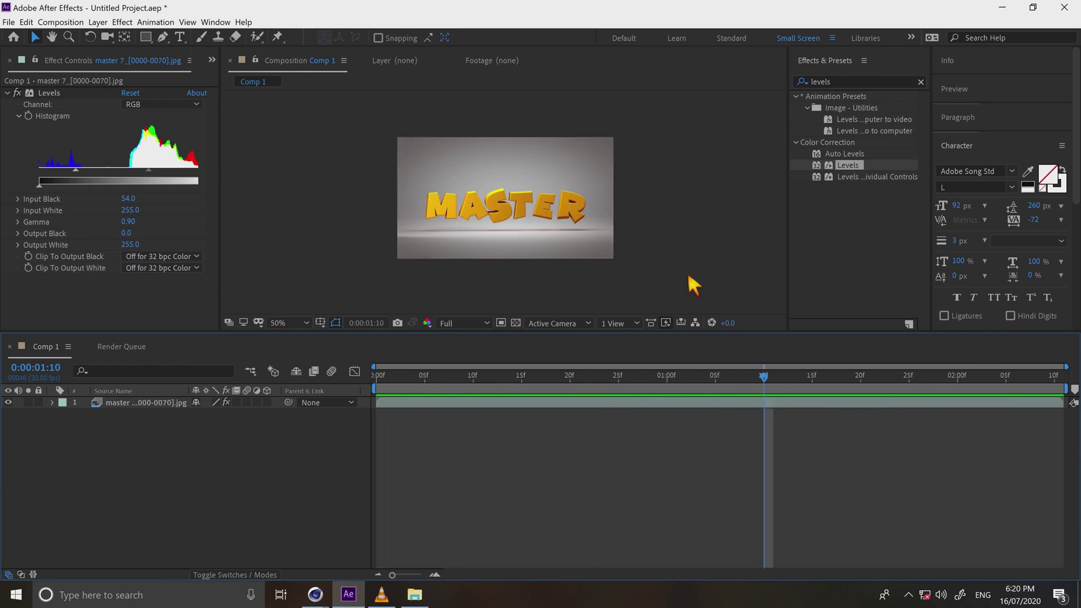
click(690, 257)
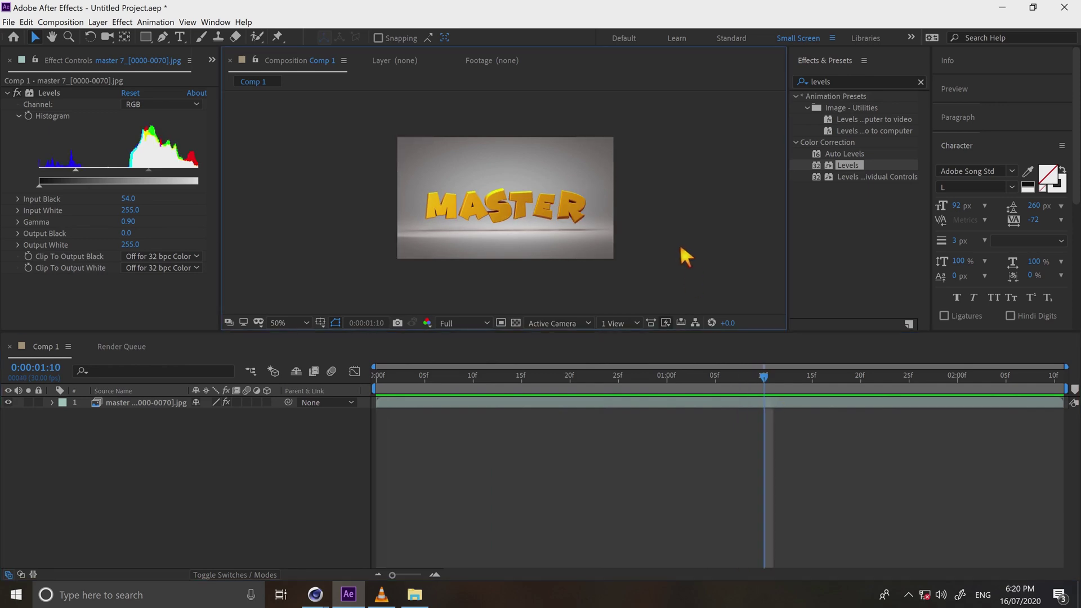
Export Comp 1 to the Adobe Media Encoder queue
click(9, 22)
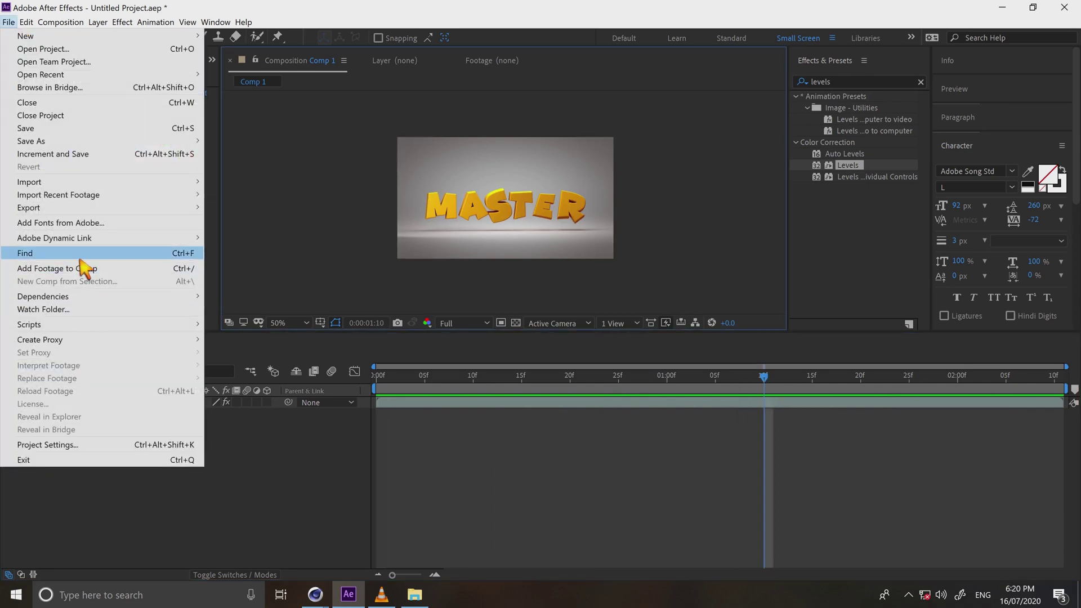
mouse_move(85, 208)
click(307, 211)
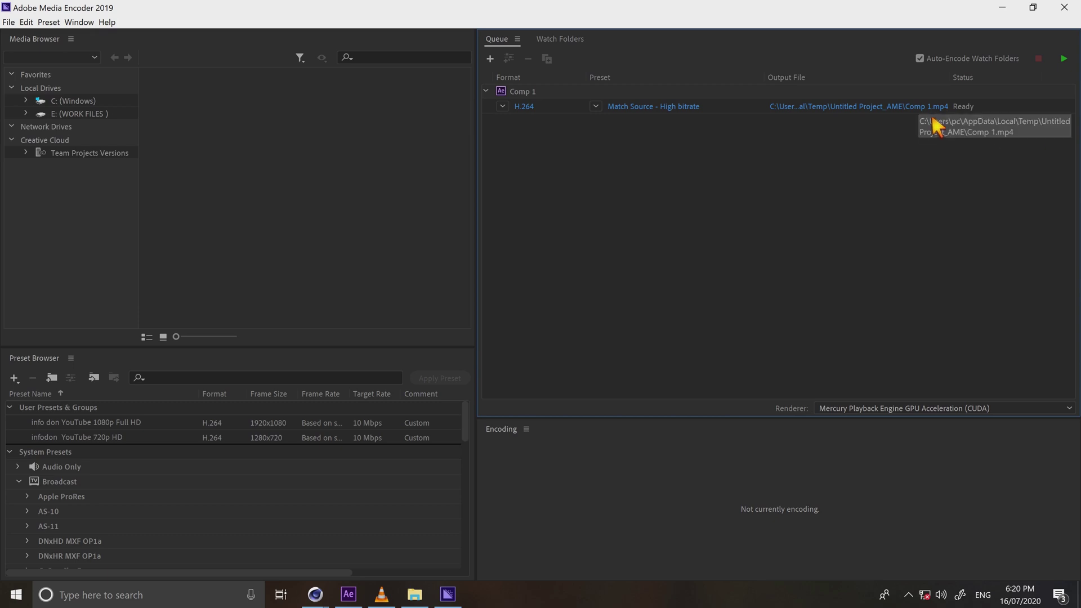
Set the queued video's output file to "bounce 4" in the cinema 4d OUTPUT folder
click(933, 110)
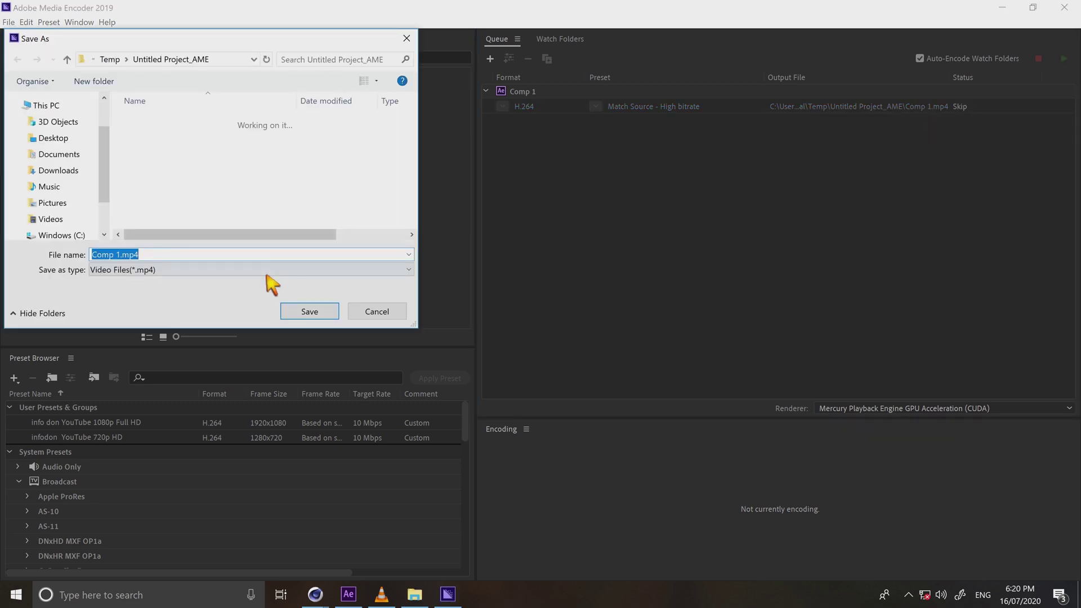
text(bounc)
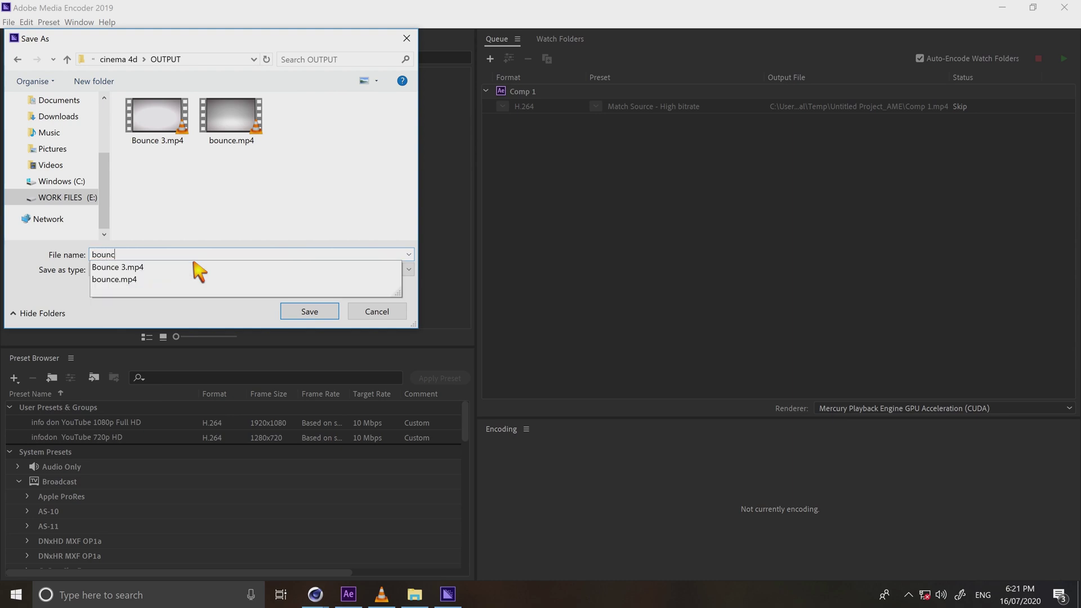
text(e 4)
click(309, 313)
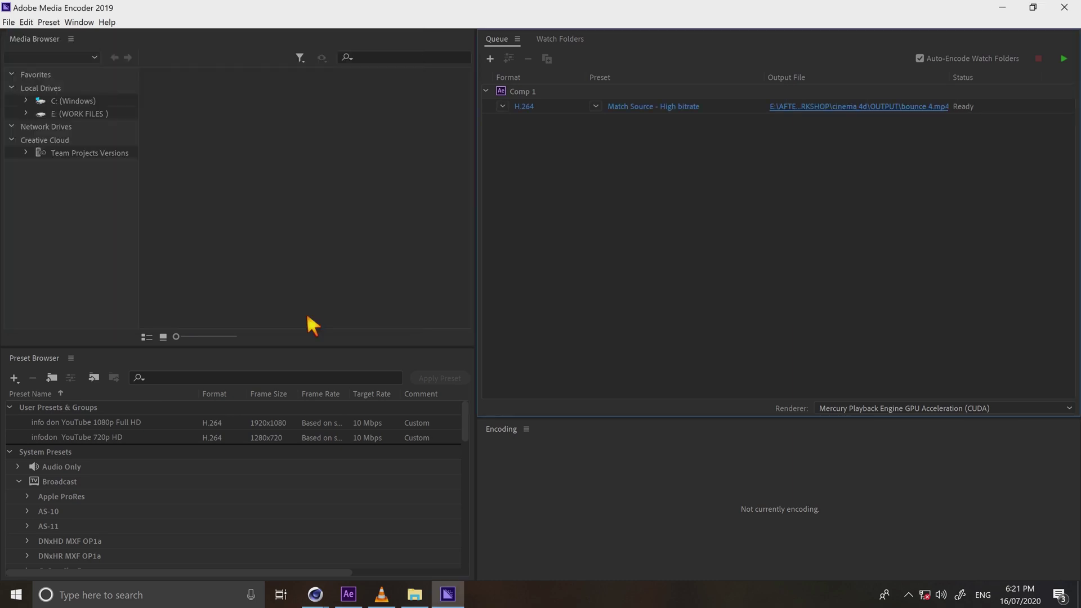
Encode the queued composition and show the finished bounce 4.mp4 in its output folder
click(1063, 59)
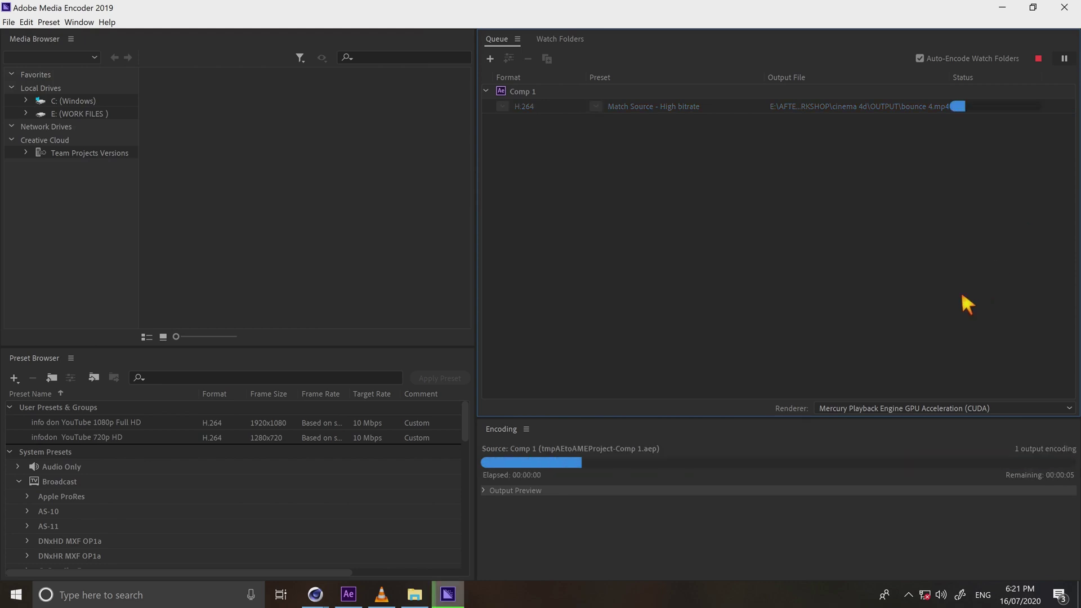
click(946, 116)
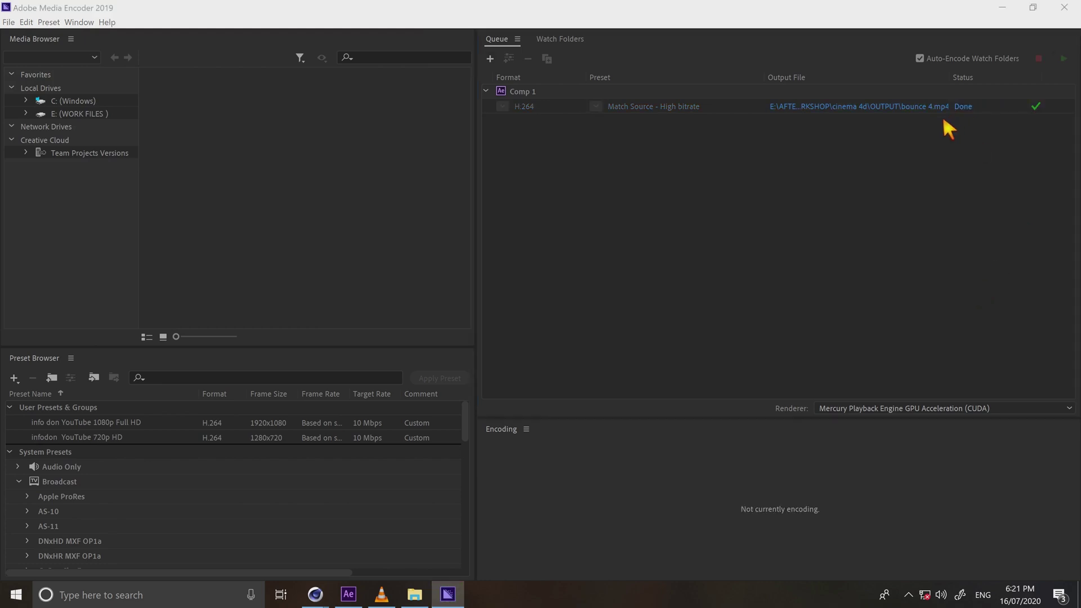
click(673, 197)
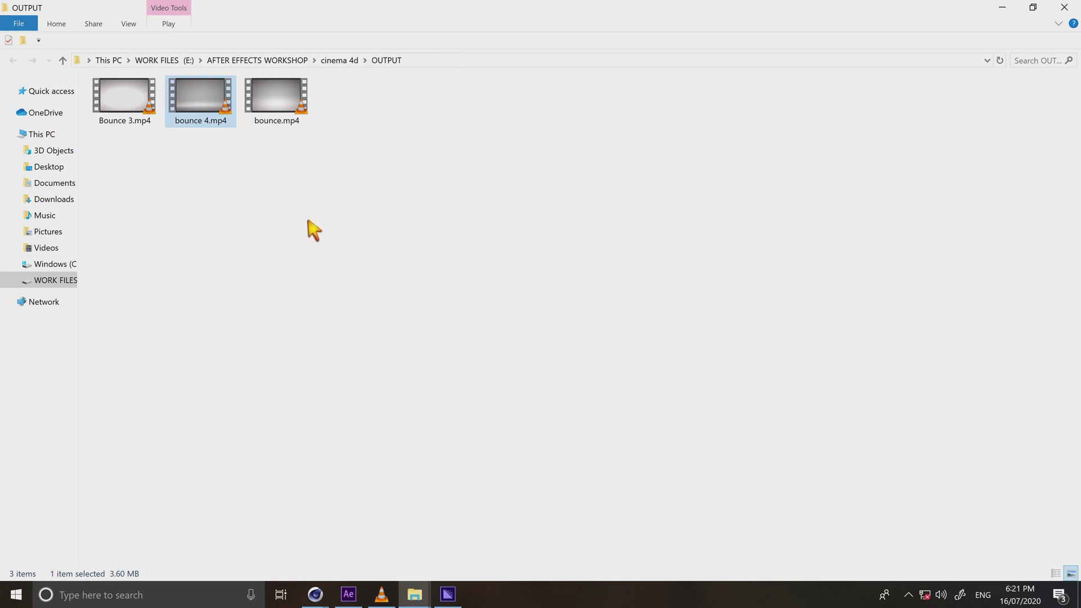